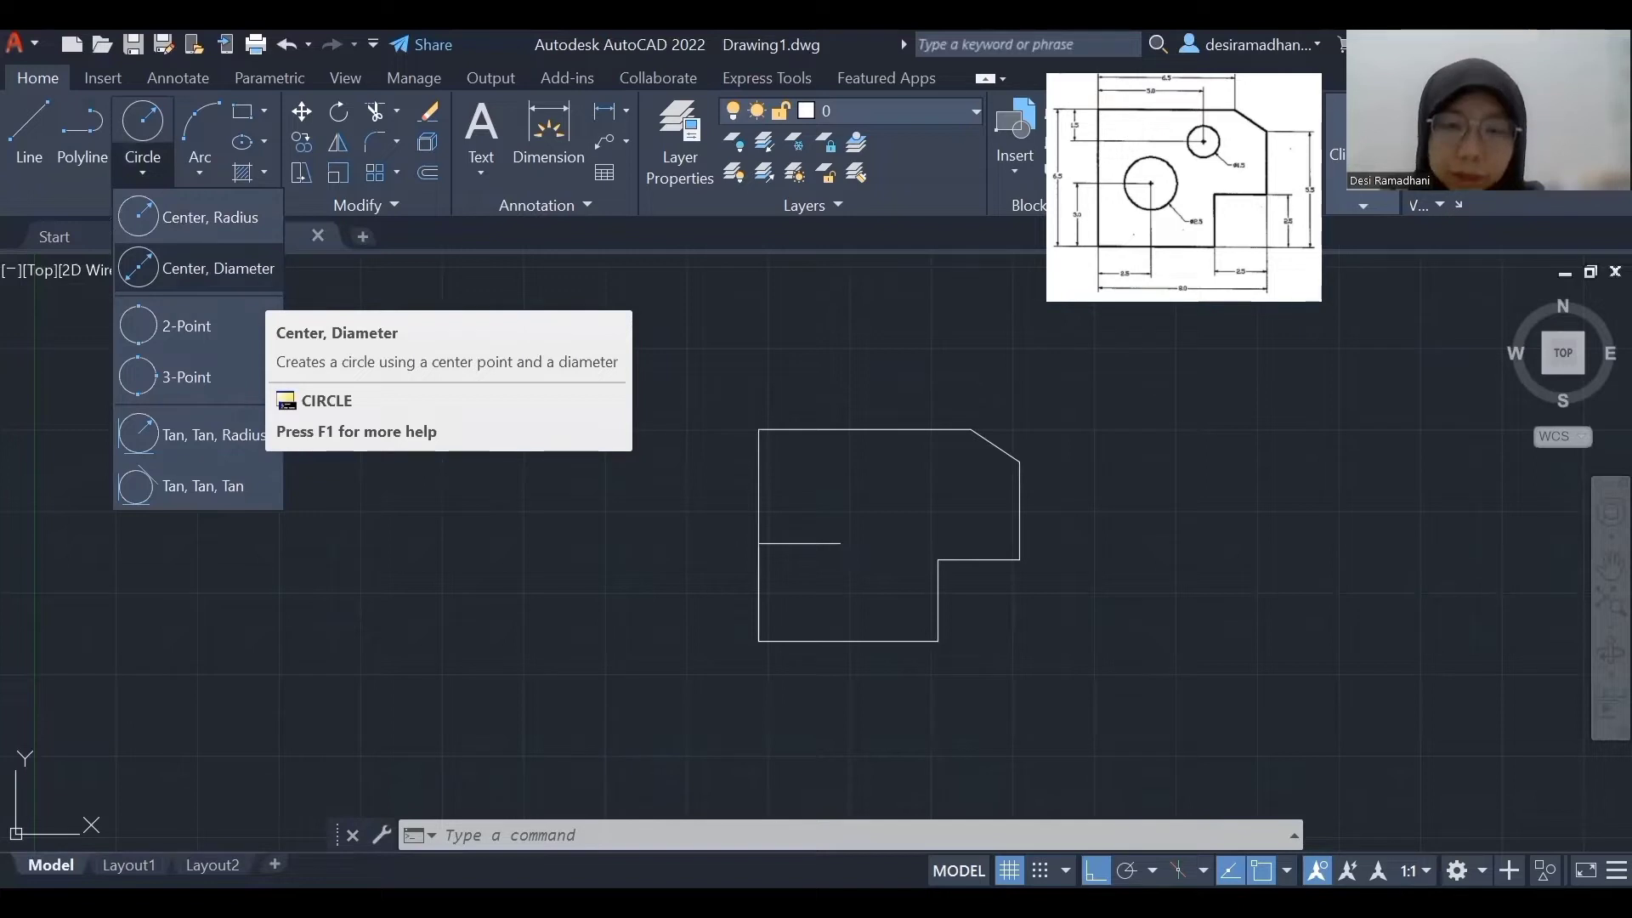
Draw a circle of diameter 2.5 centred on the free end of the horizontal guide line inside the plate outline.
{"action": "left_click", "coordinate": [213, 268]}
{"action": "left_click", "coordinate": [840, 542]}
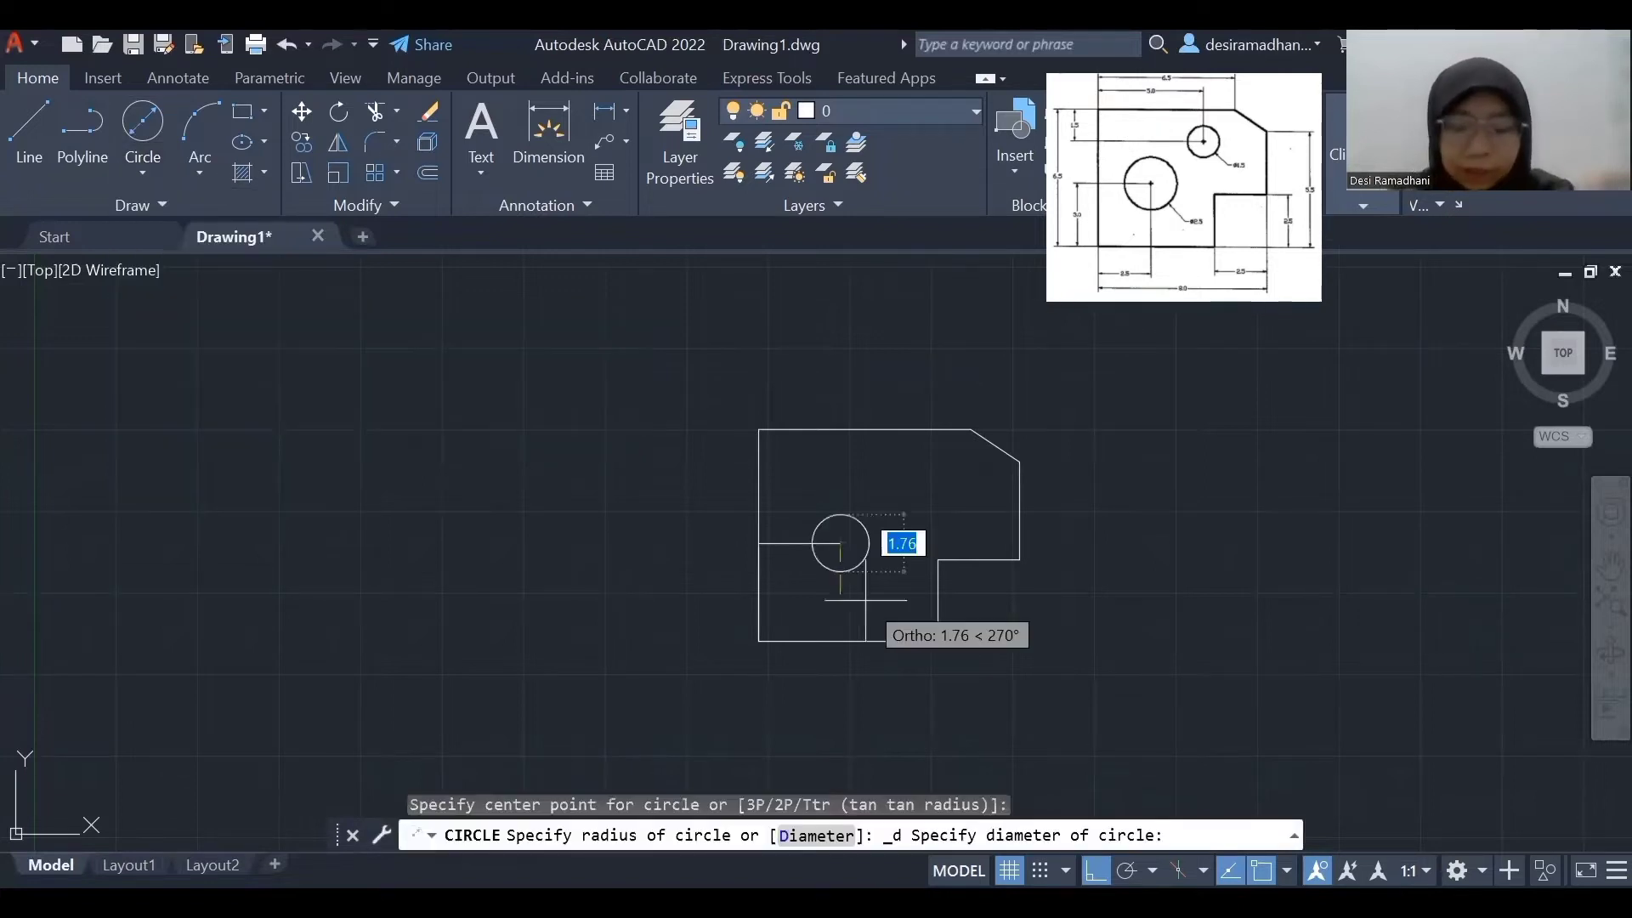
{"action": "type", "text": "2.5"}
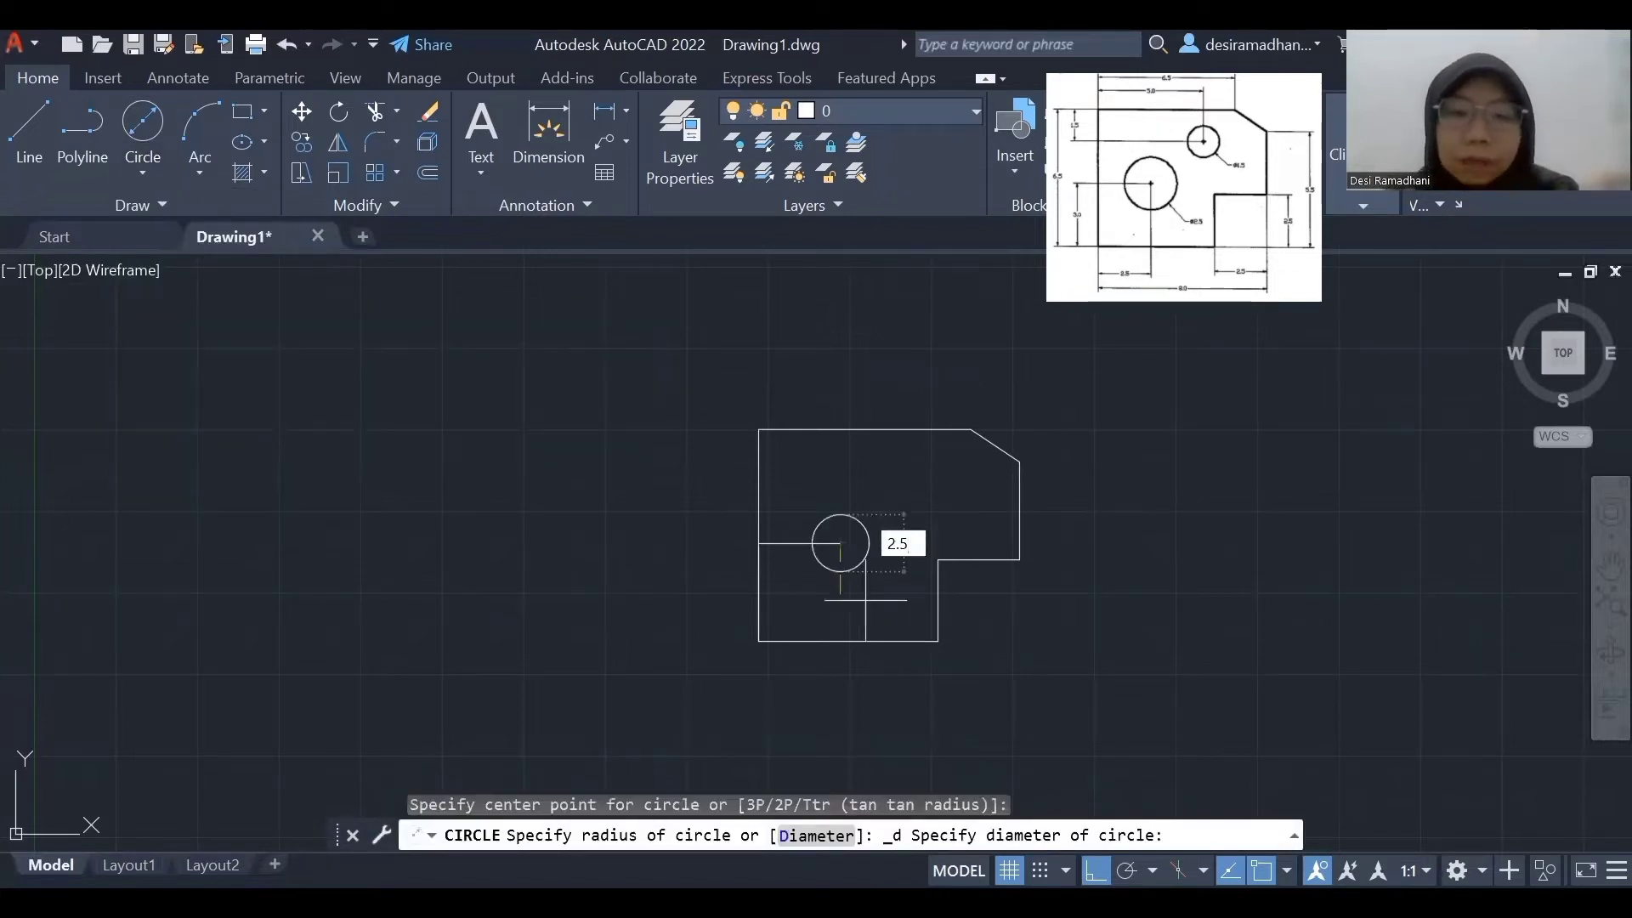
{"action": "key", "text": "Return"}
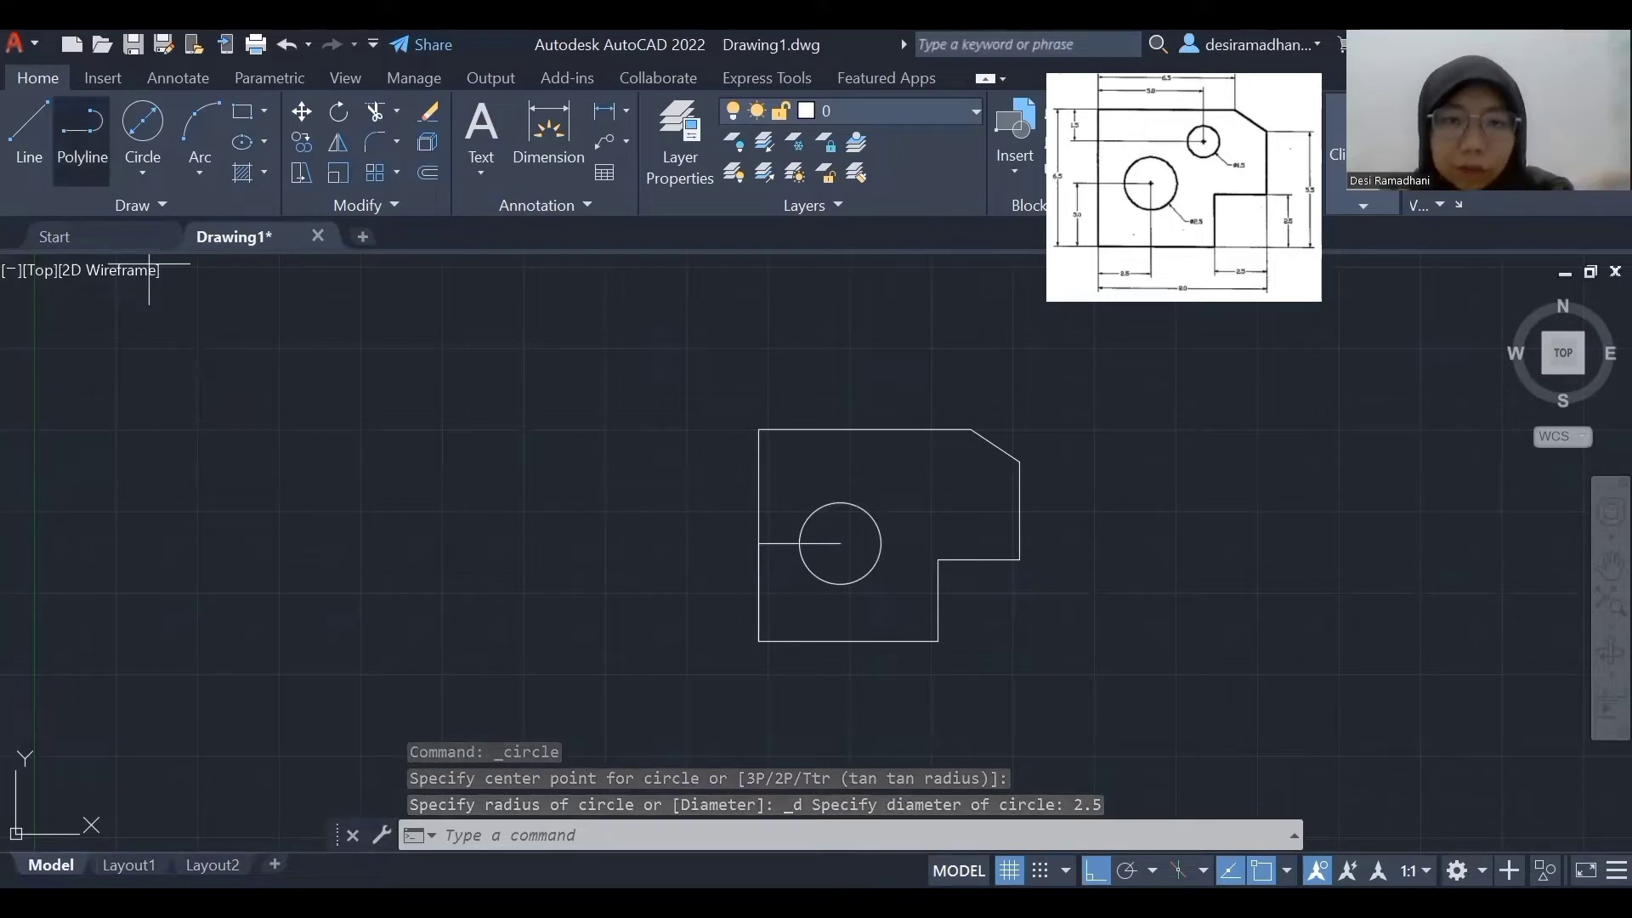
Draw a guide polyline from the plate's upper-left corner, 5 units along the top edge and 1.5 units straight down.
{"action": "left_click", "coordinate": [83, 136]}
{"action": "left_click", "coordinate": [758, 429]}
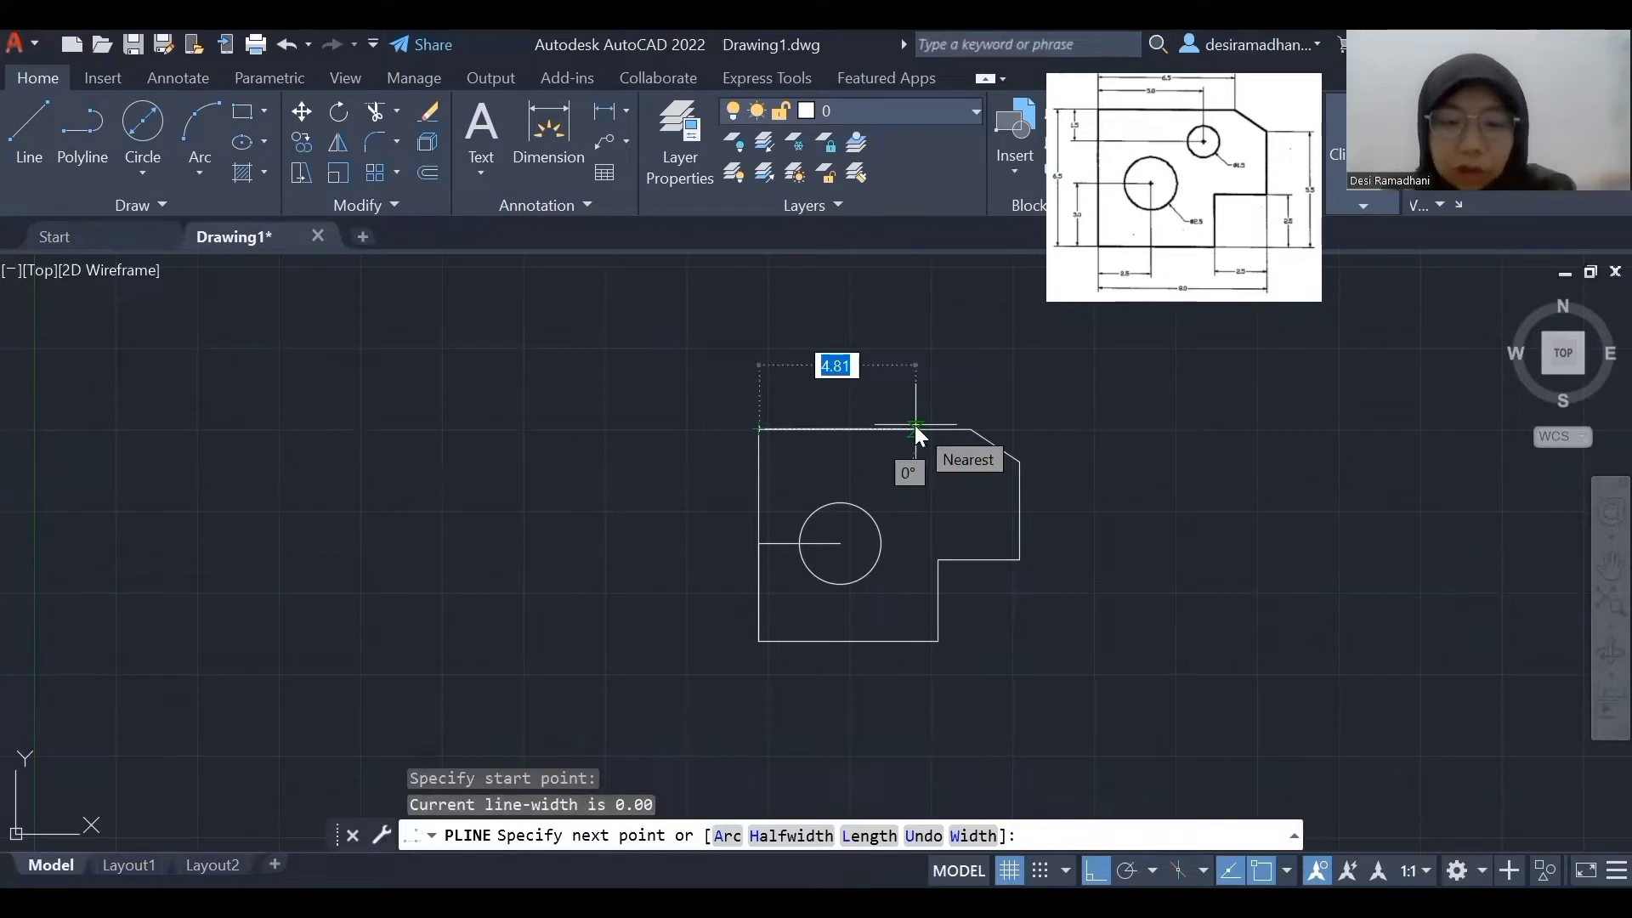
{"action": "type", "text": "5"}
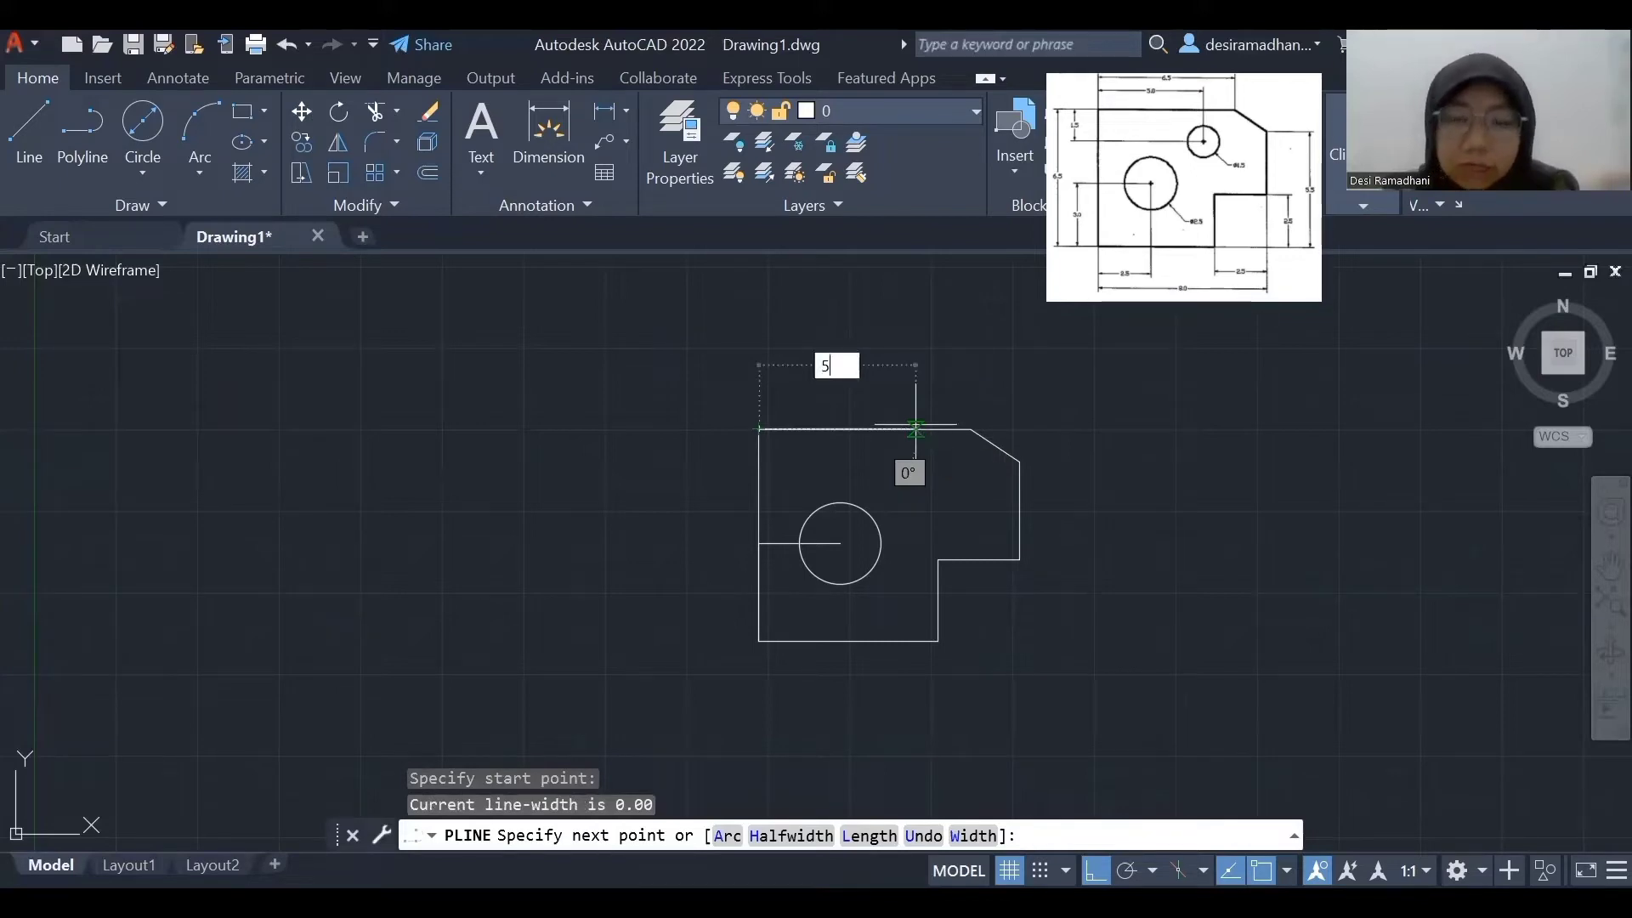
{"action": "key", "text": "Return"}
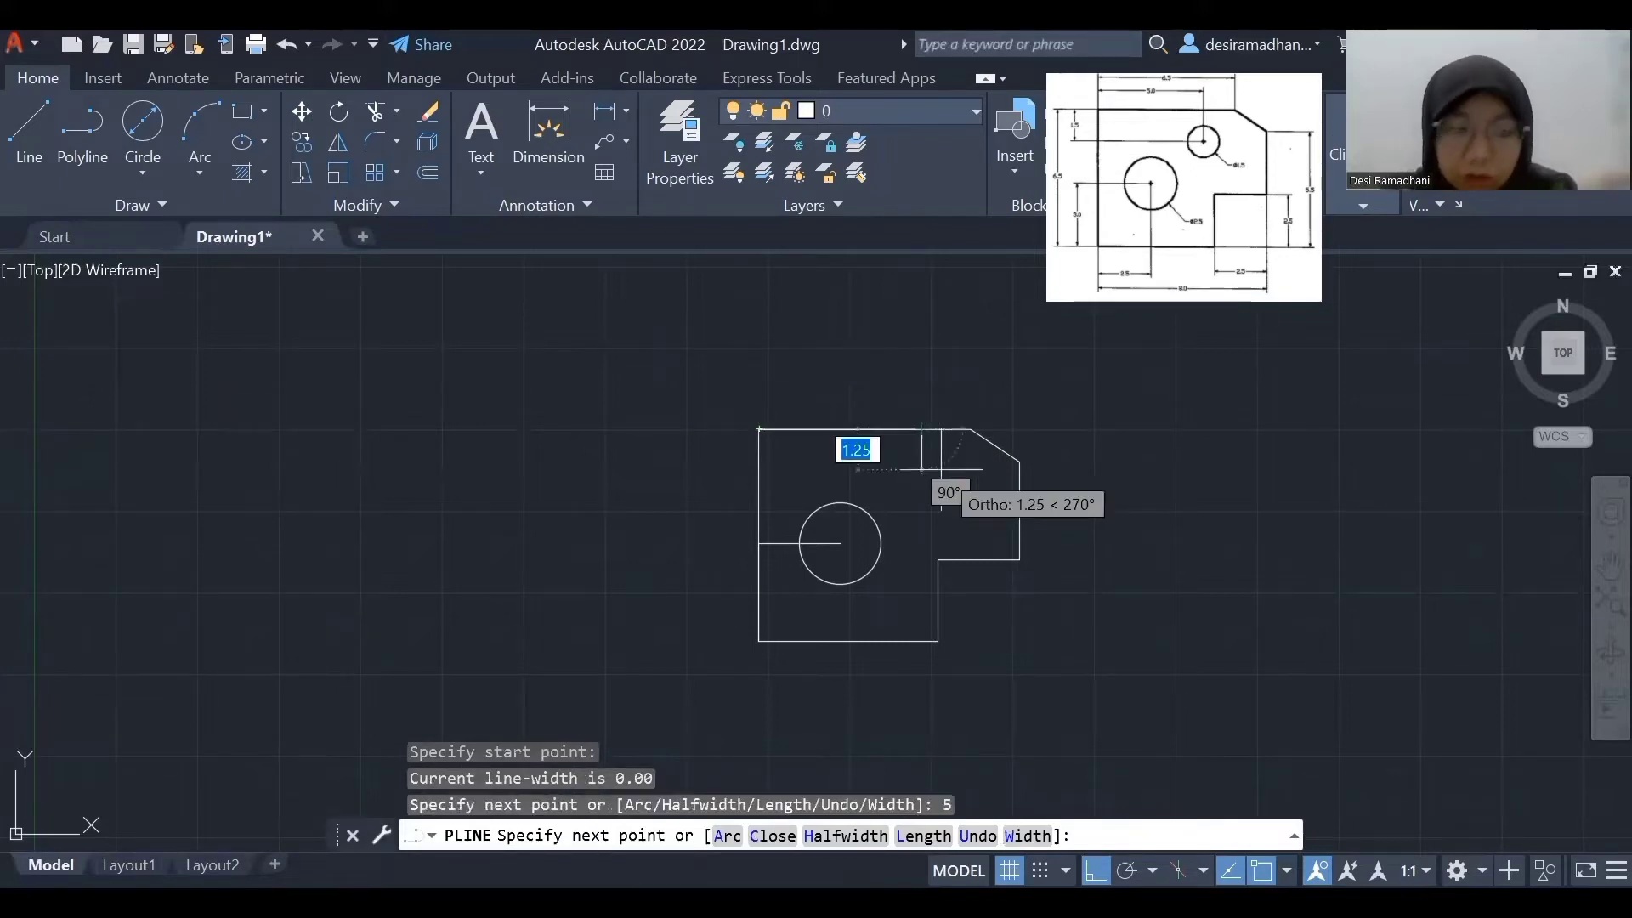
{"action": "type", "text": "1.5"}
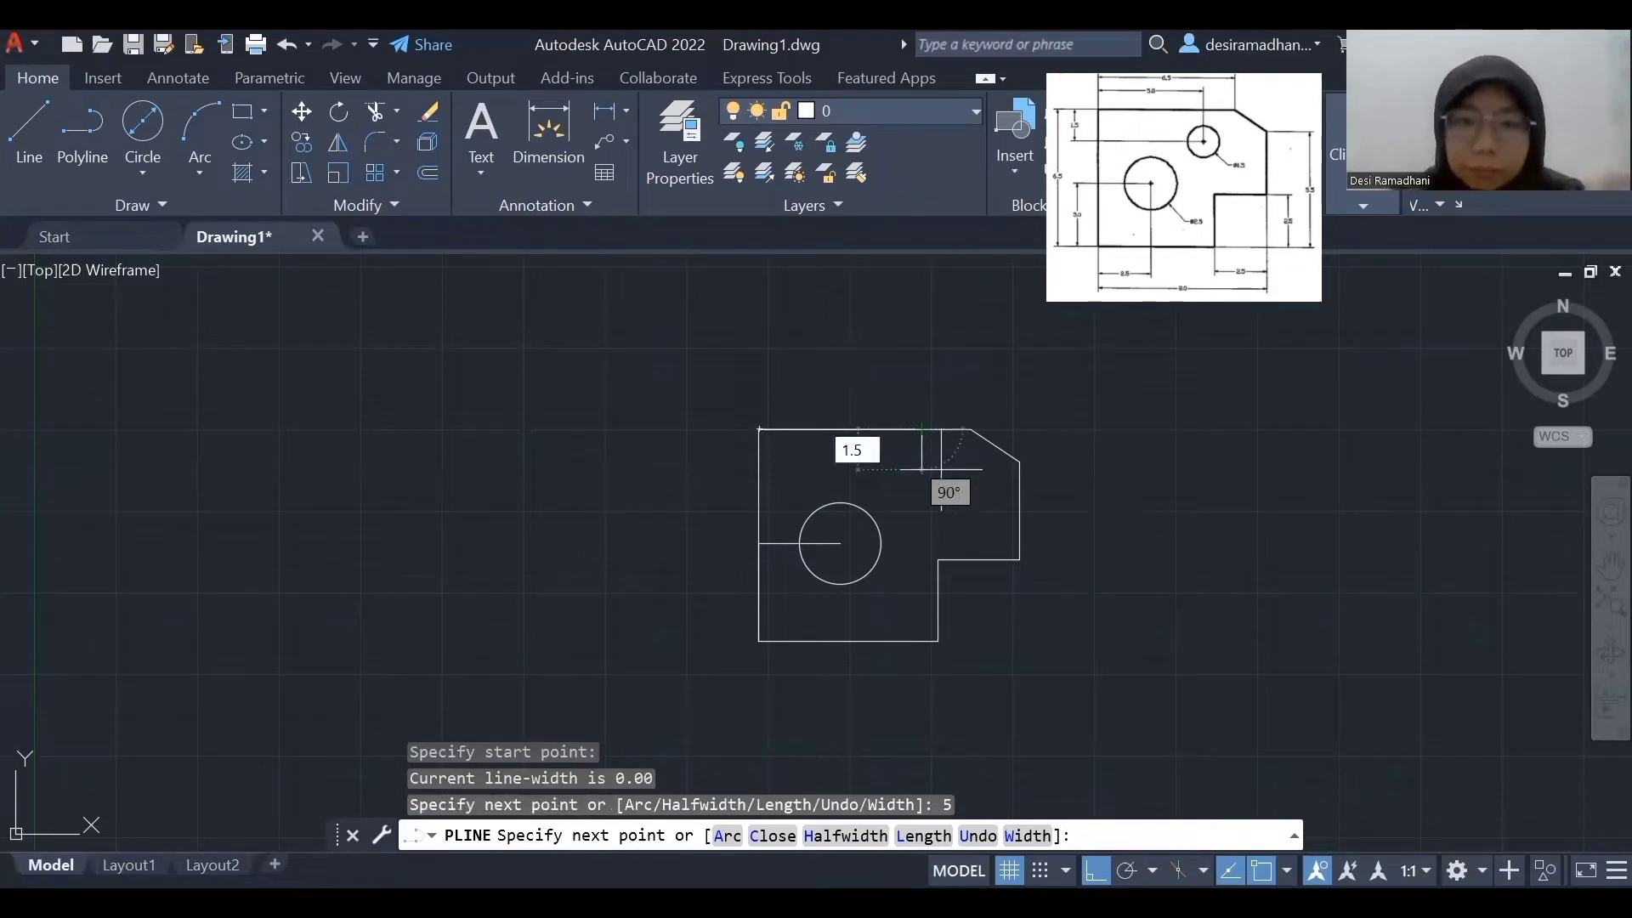
{"action": "key", "text": "Return"}
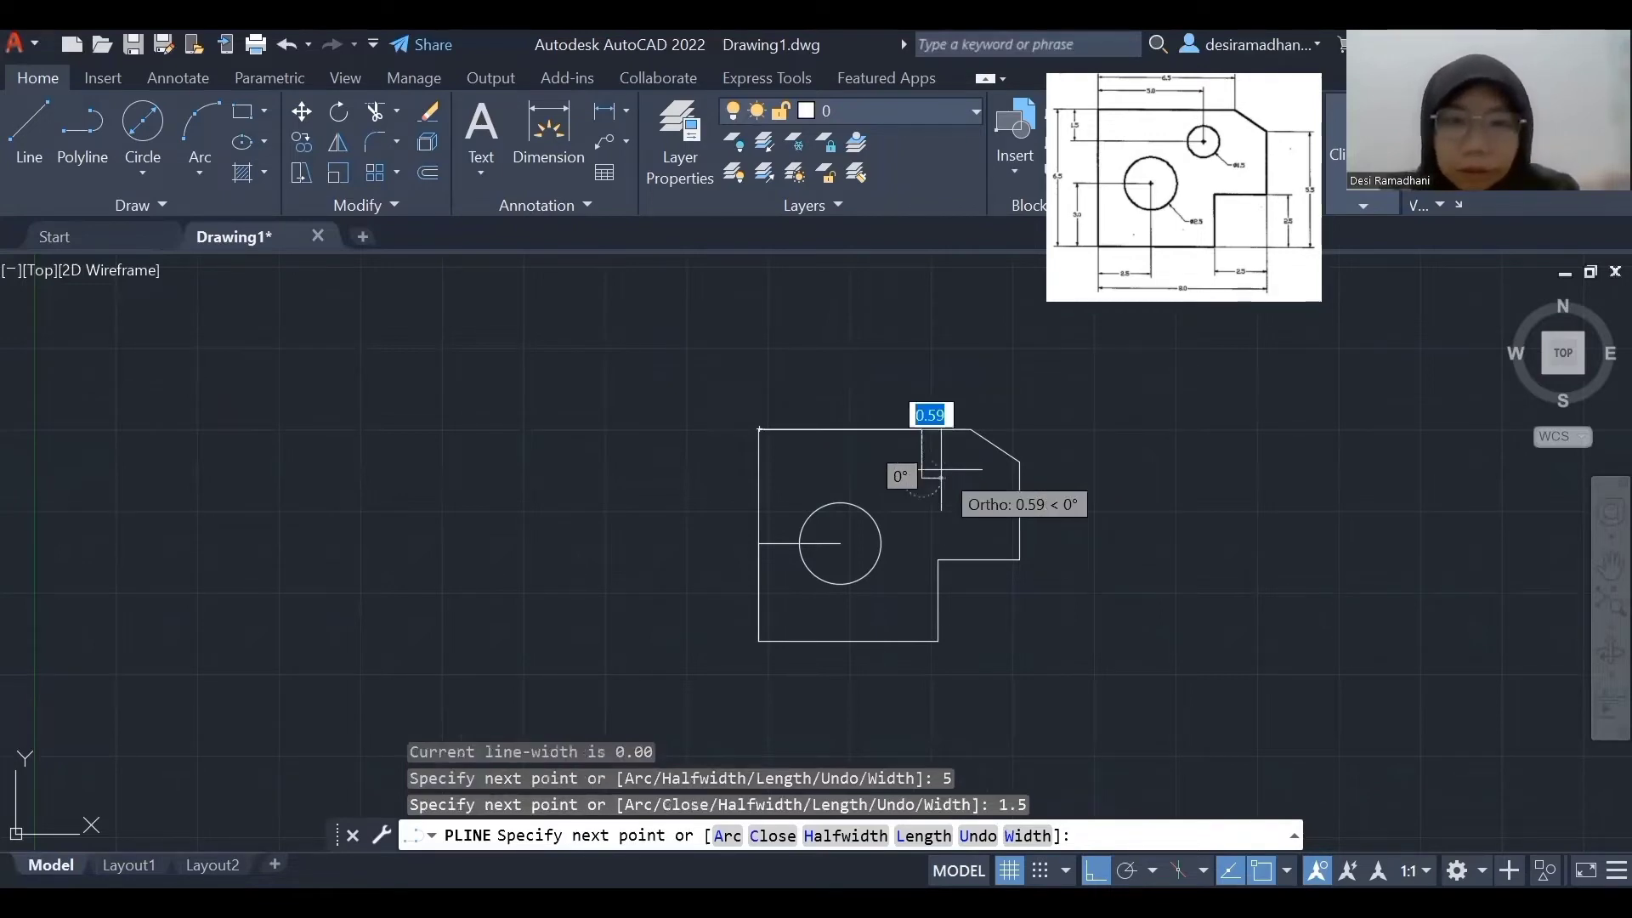
{"action": "key", "text": "Escape"}
Draw a circle of diameter 1.5 centred on the lower end of the short vertical guide line.
{"action": "left_click", "coordinate": [141, 171]}
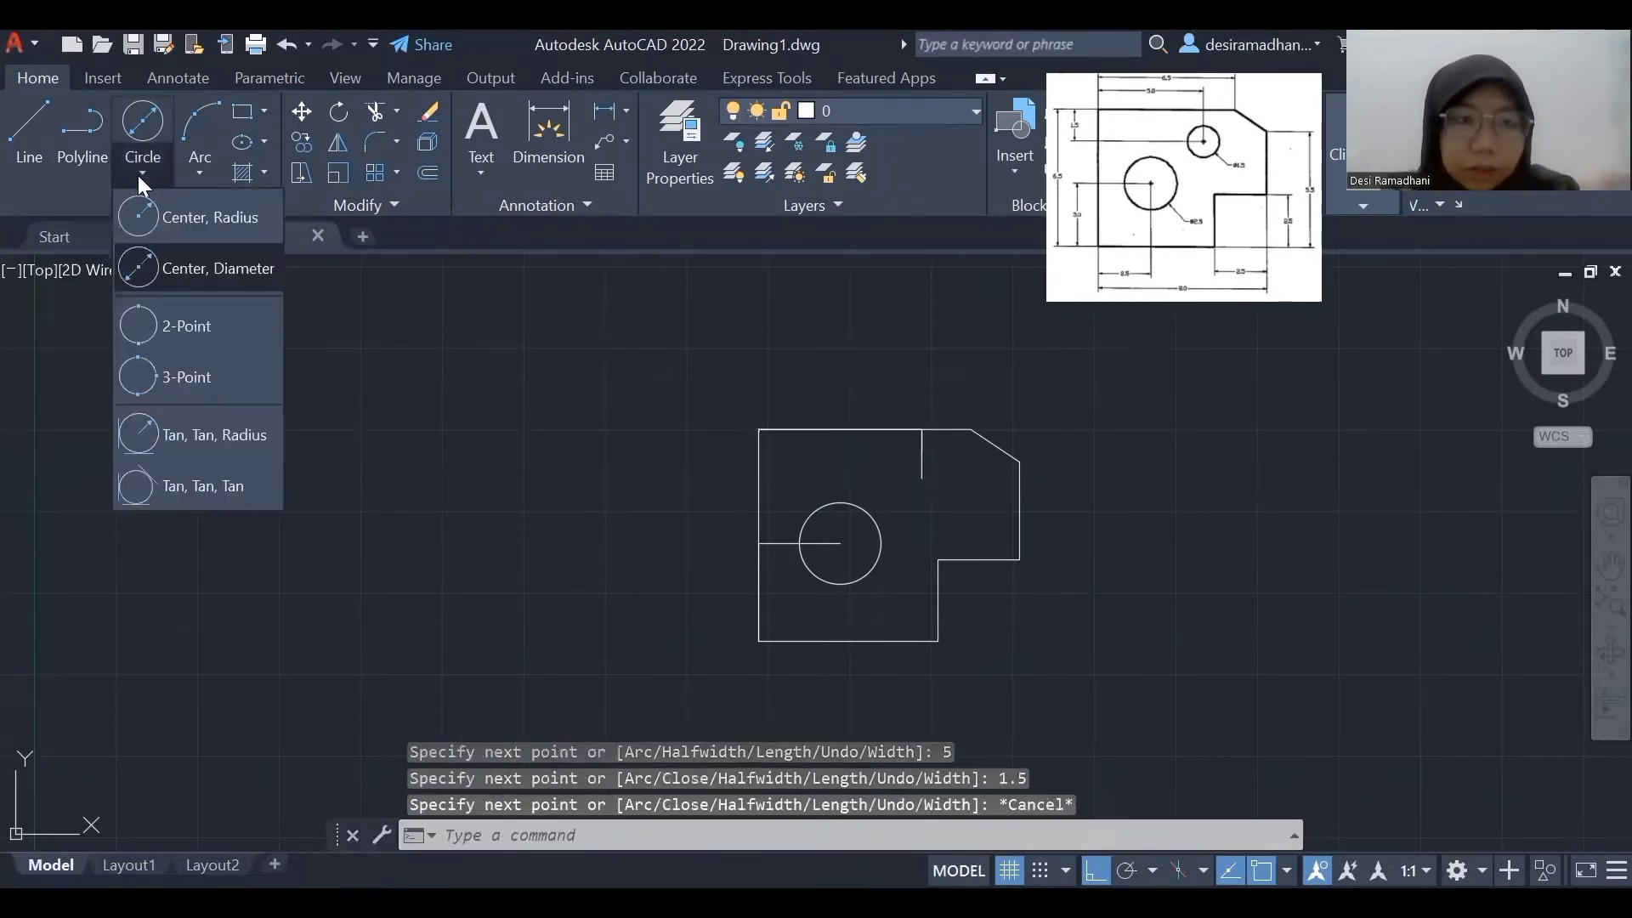
{"action": "left_click", "coordinate": [143, 146]}
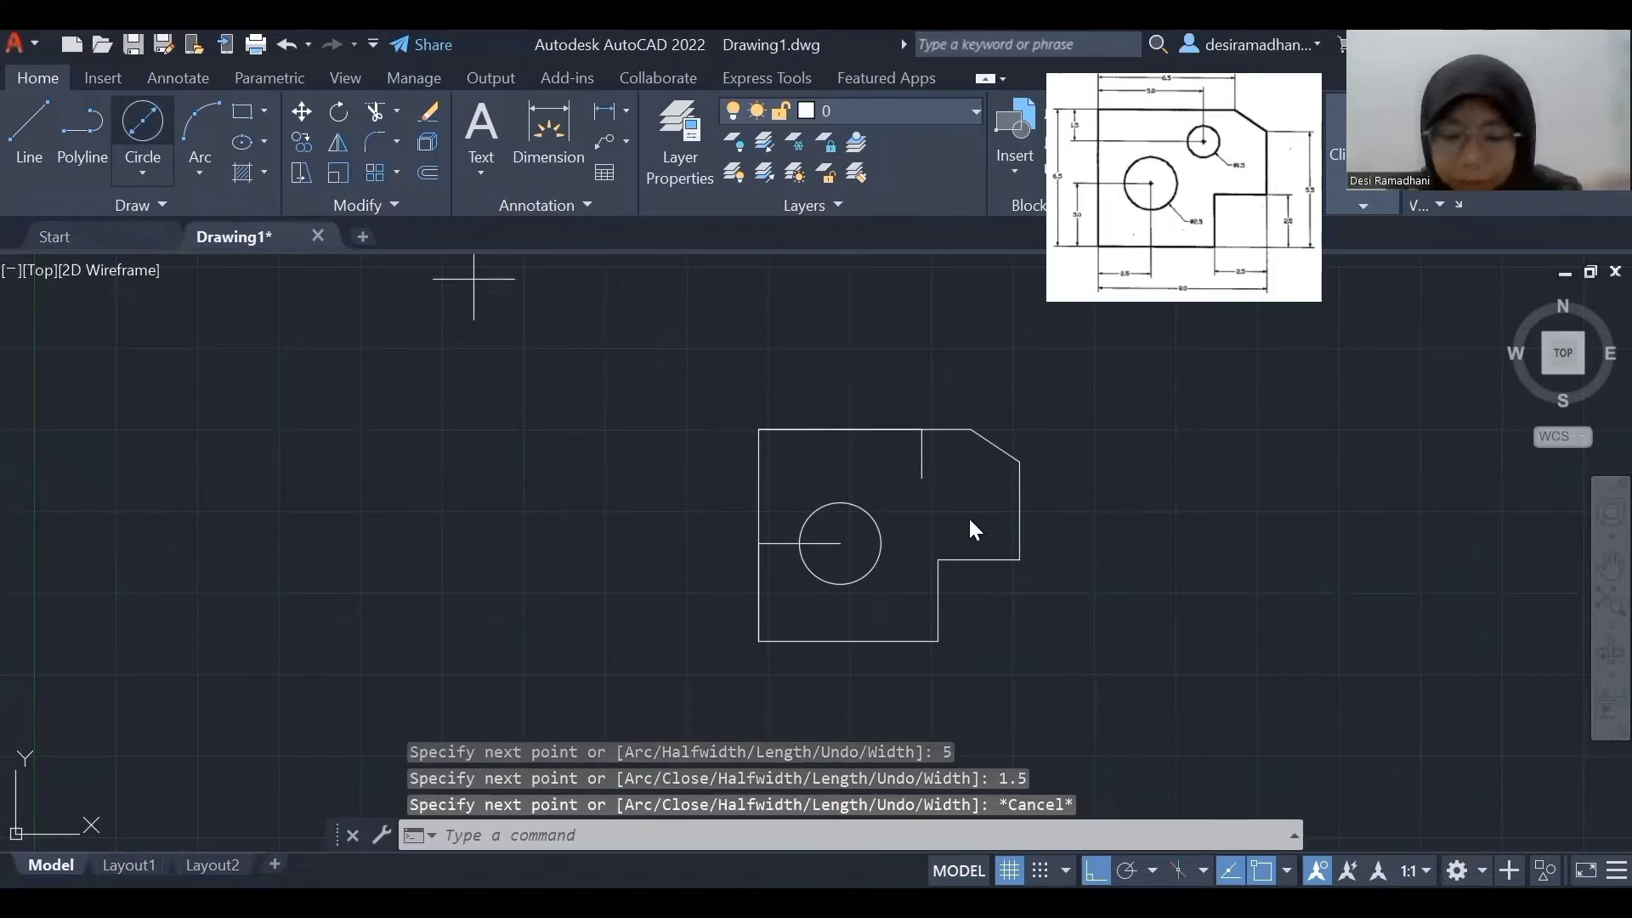
{"action": "left_click", "coordinate": [921, 478]}
{"action": "type", "text": "1.5"}
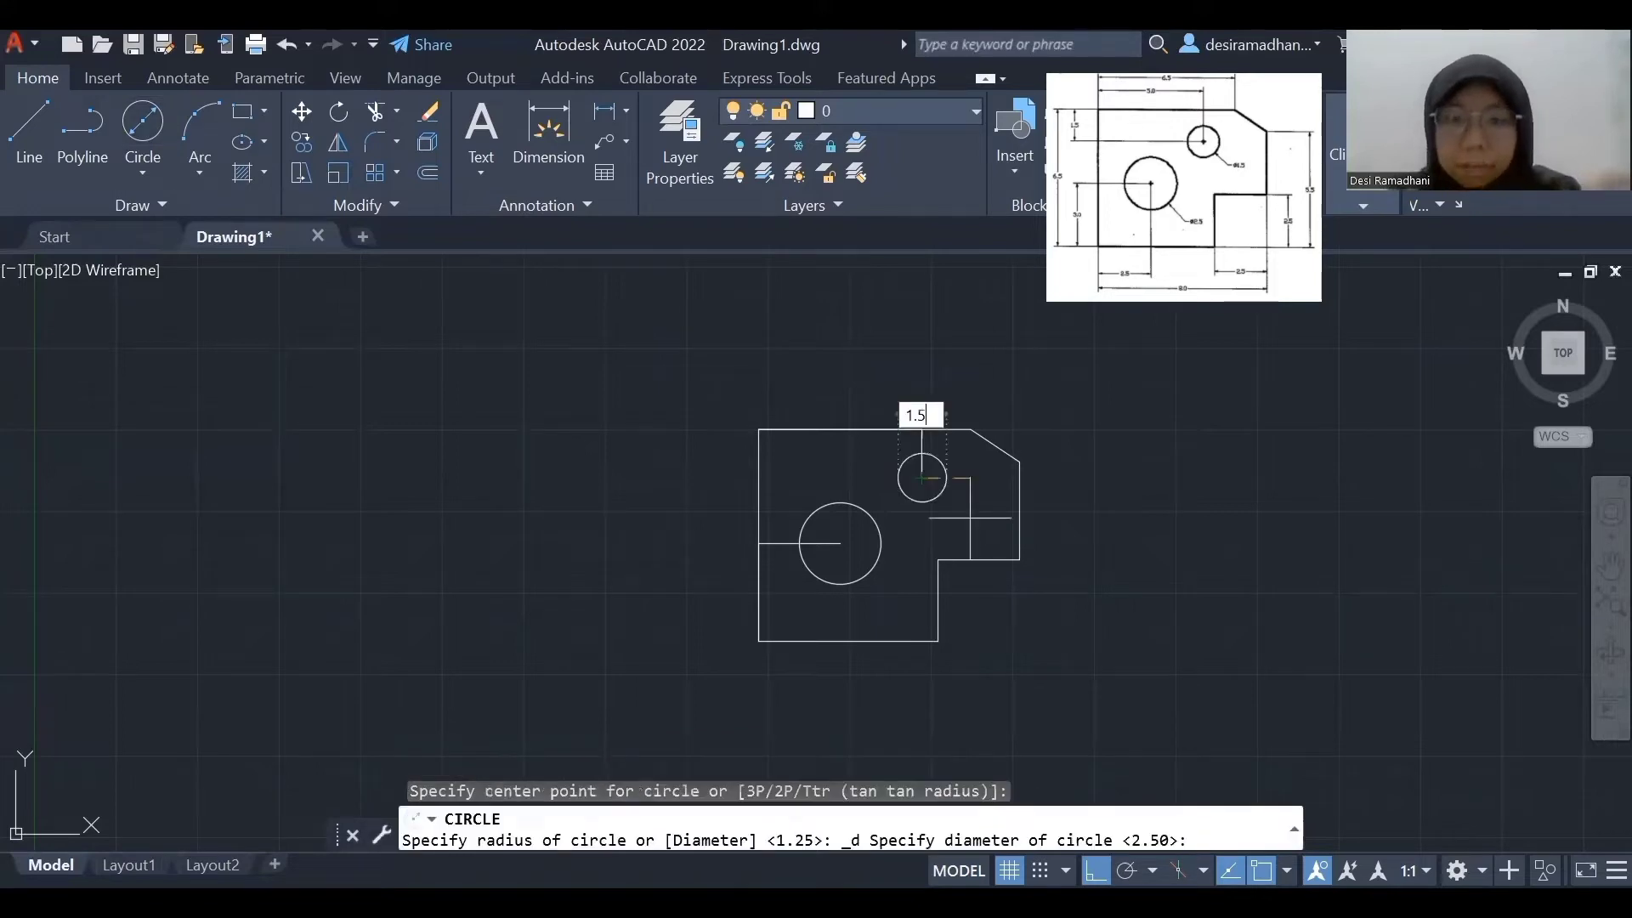
{"action": "key", "text": "Return"}
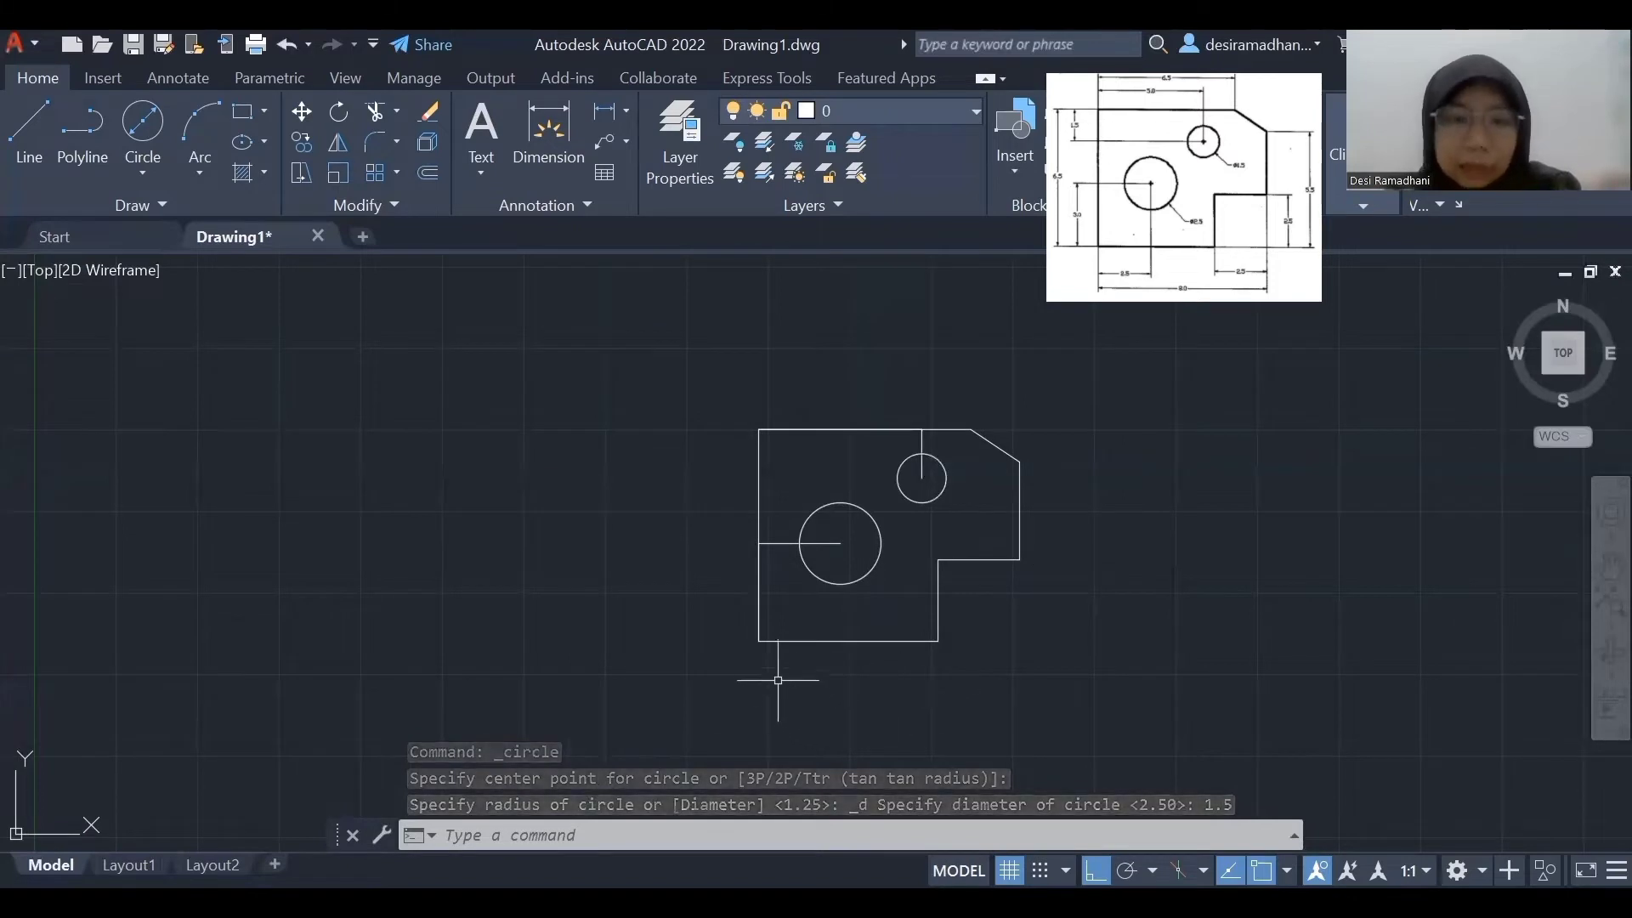
Erase the two guide polylines that locate the centres of the circles.
{"action": "left_click", "coordinate": [759, 542]}
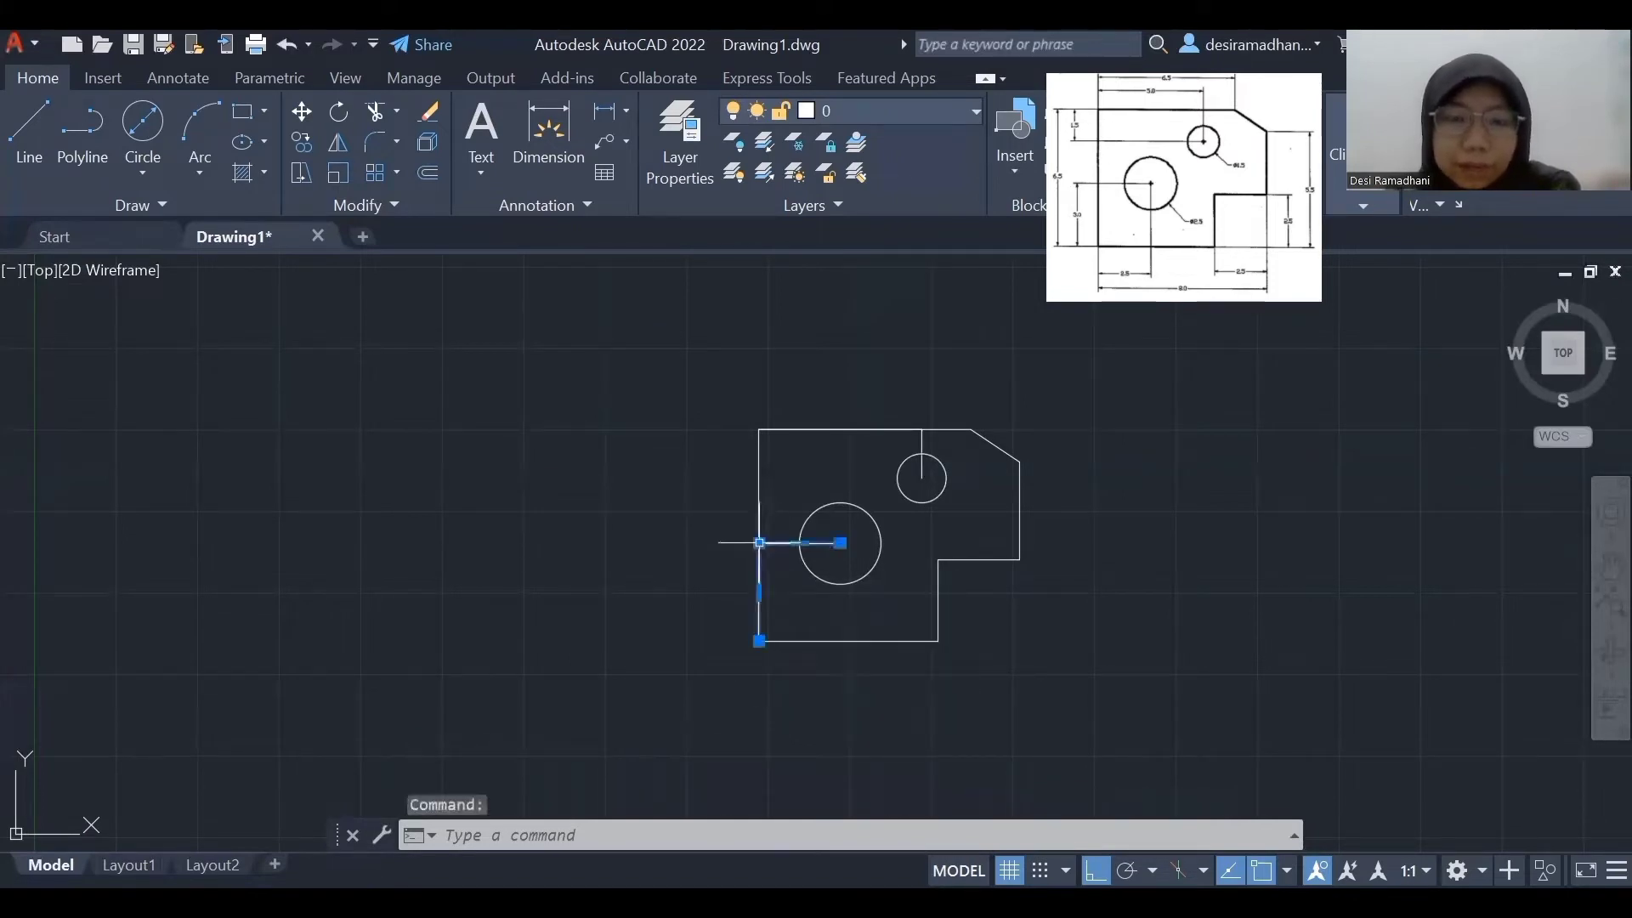
{"action": "mouse_move", "coordinate": [760, 544]}
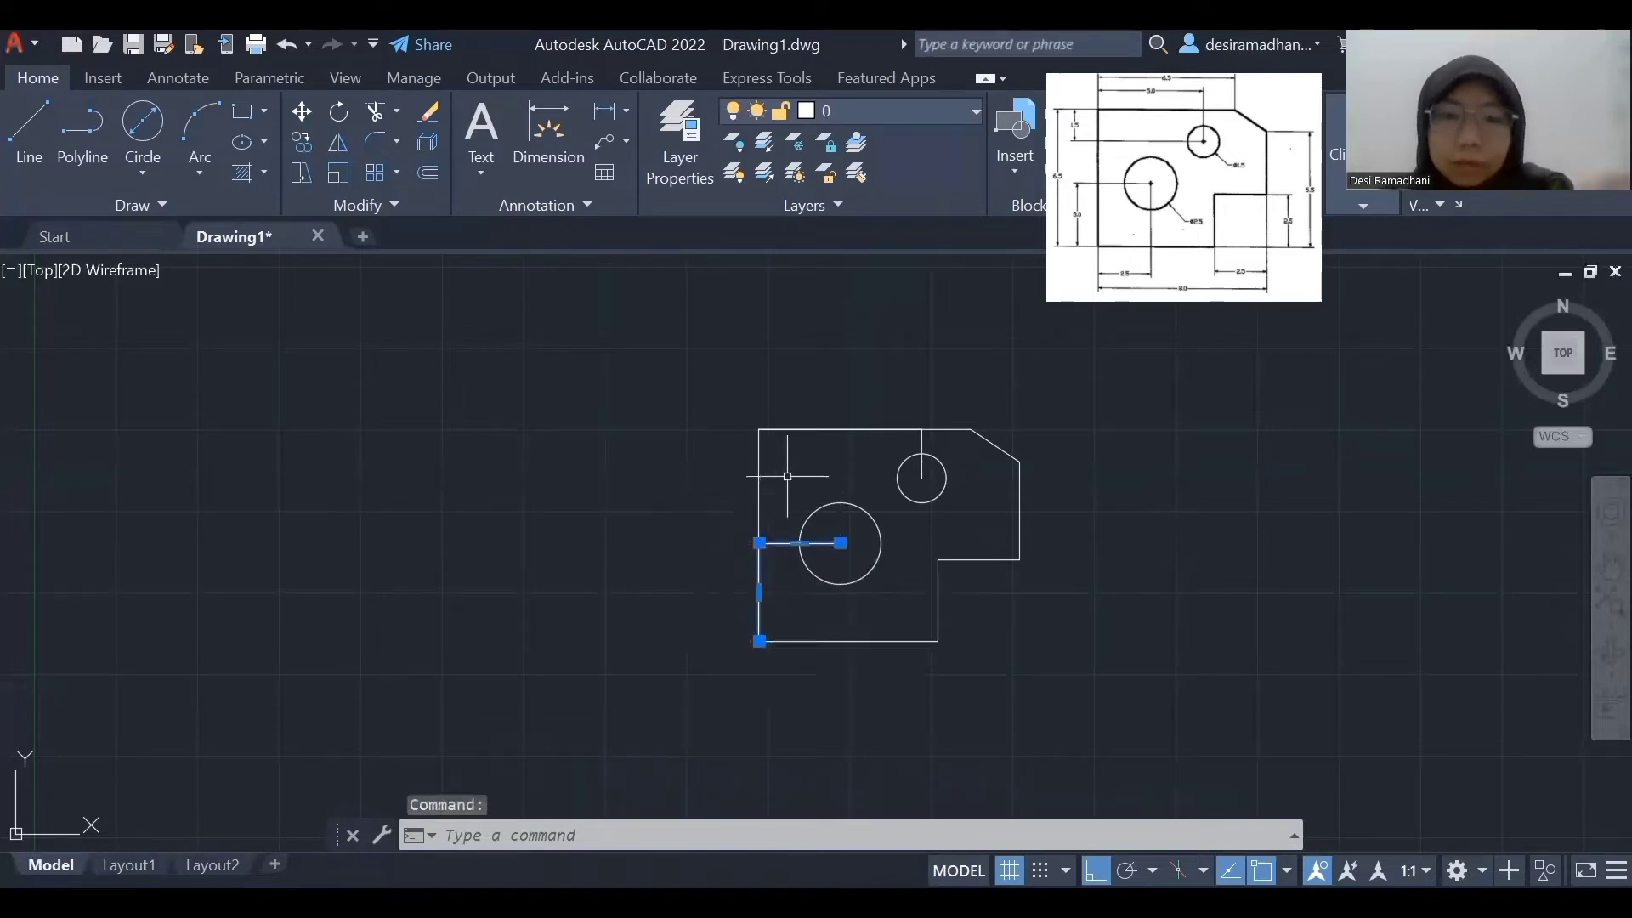
{"action": "left_click", "coordinate": [857, 430]}
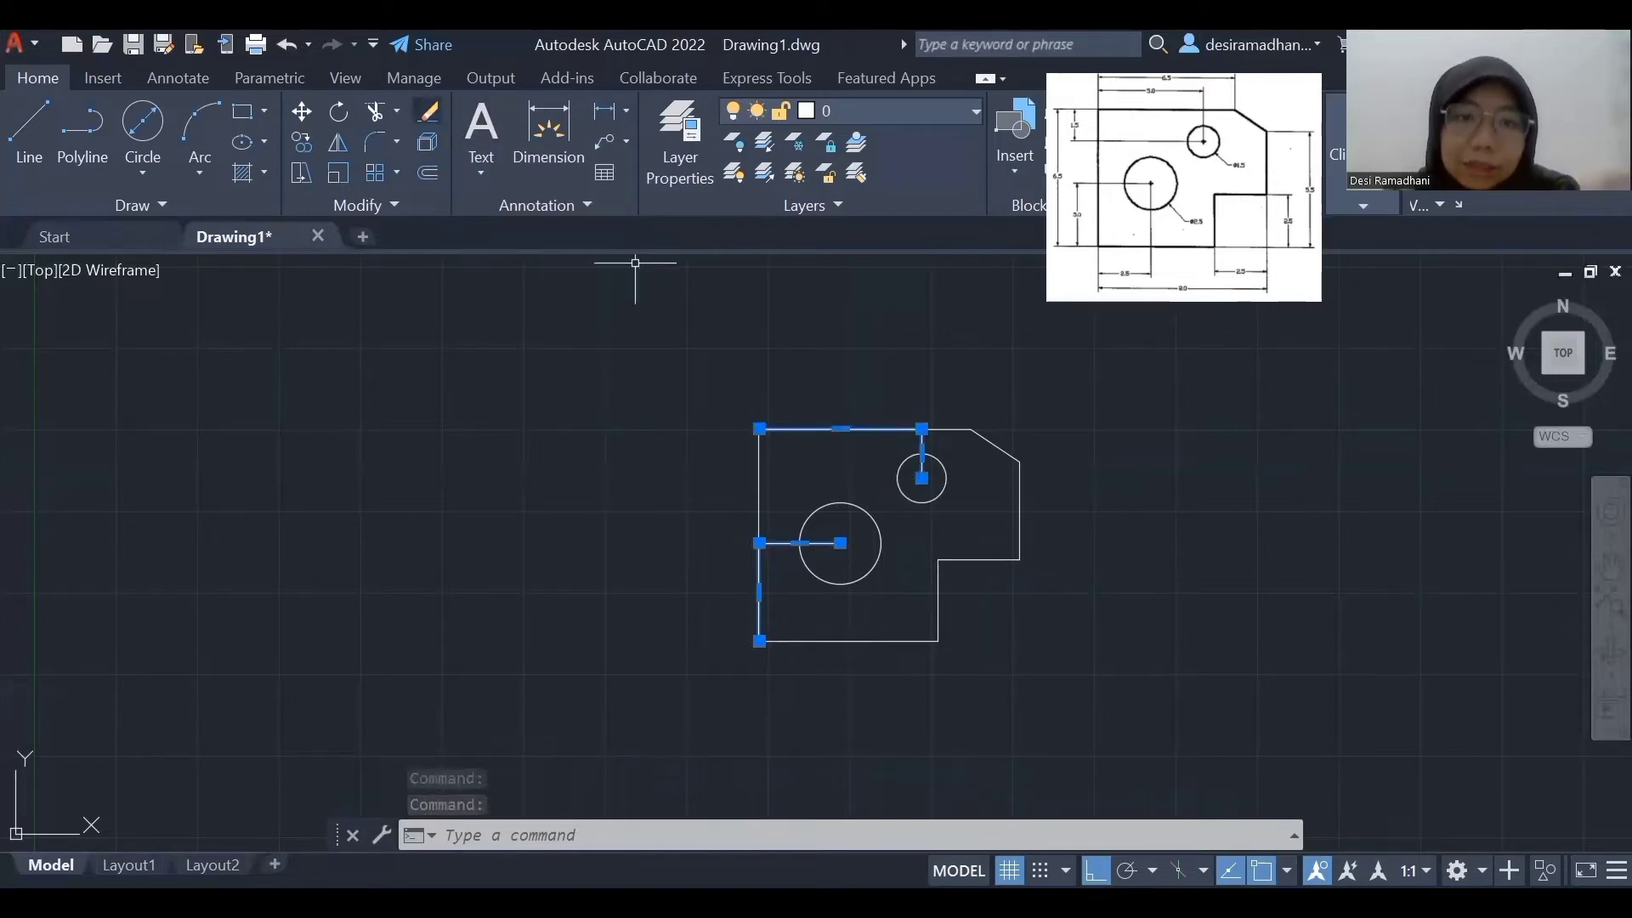
{"action": "right_click", "coordinate": [778, 432]}
{"action": "left_click", "coordinate": [826, 413]}
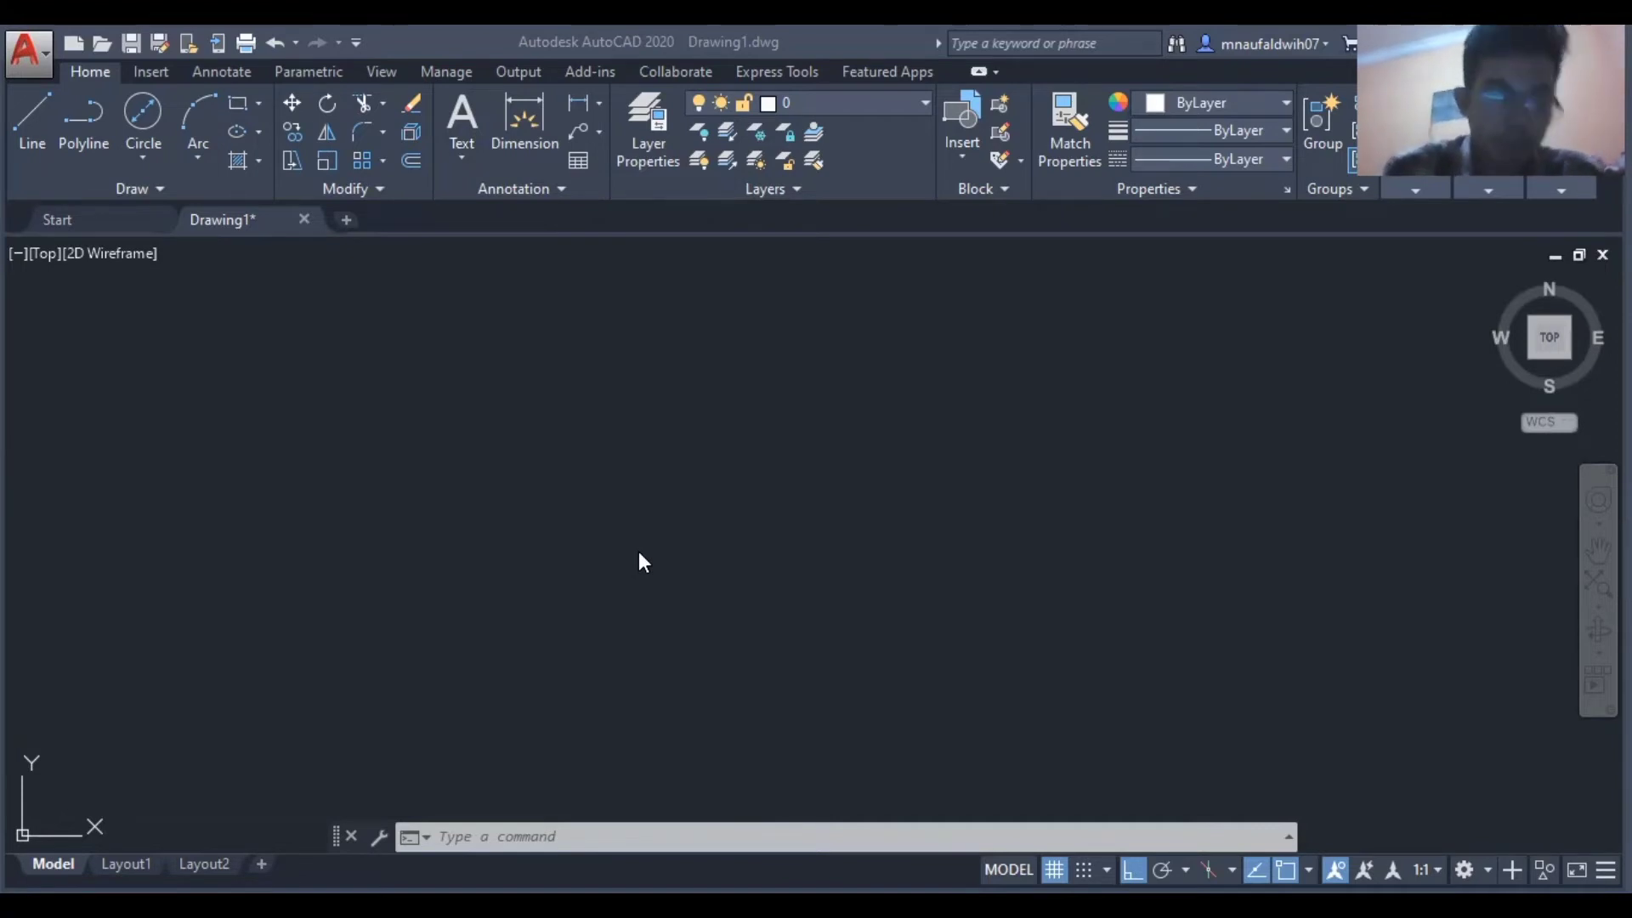
Configure the drawing units with a length precision of 0.00 and millimeters as the insertion scale.
{"action": "left_click", "coordinate": [536, 839]}
{"action": "type", "text": "u"}
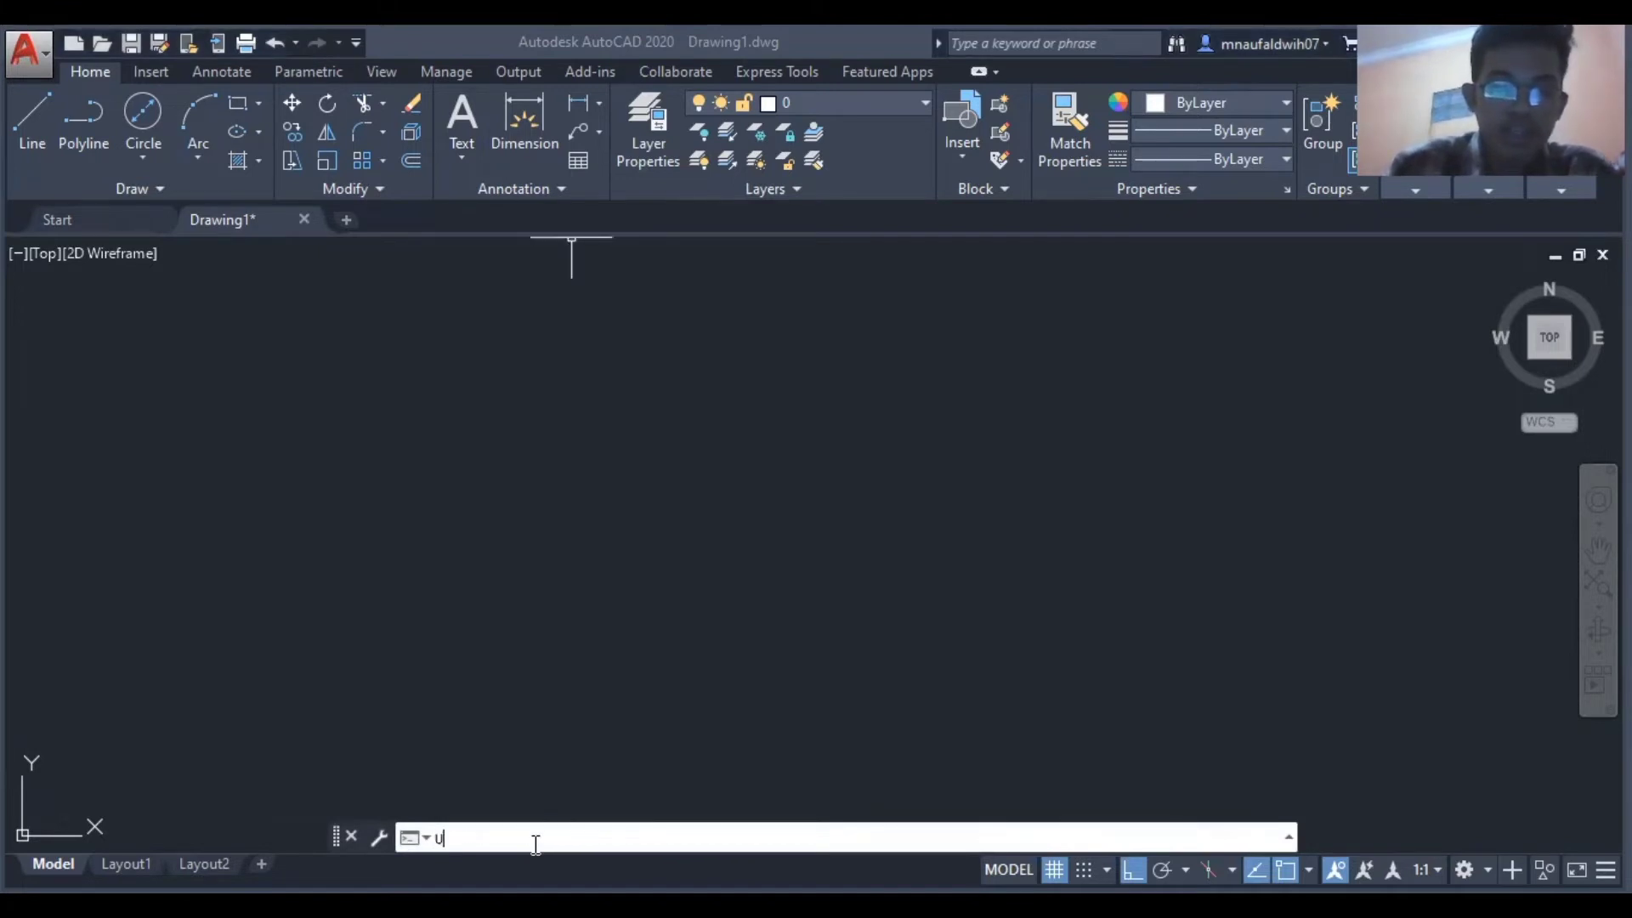
{"action": "type", "text": "nit"}
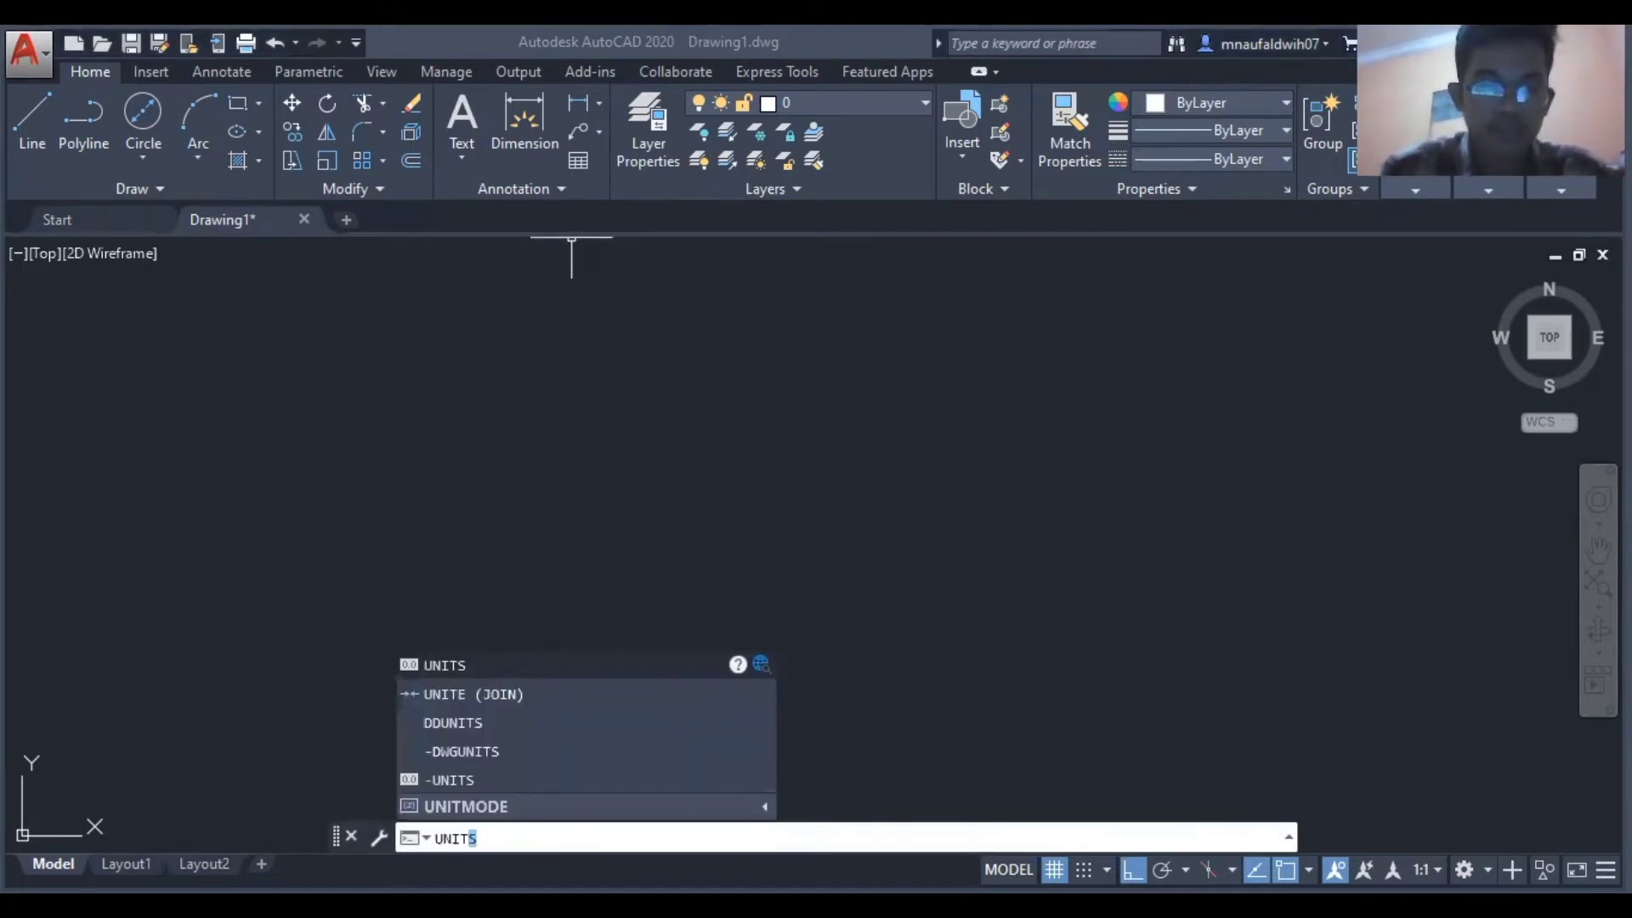
{"action": "left_click", "coordinate": [507, 668]}
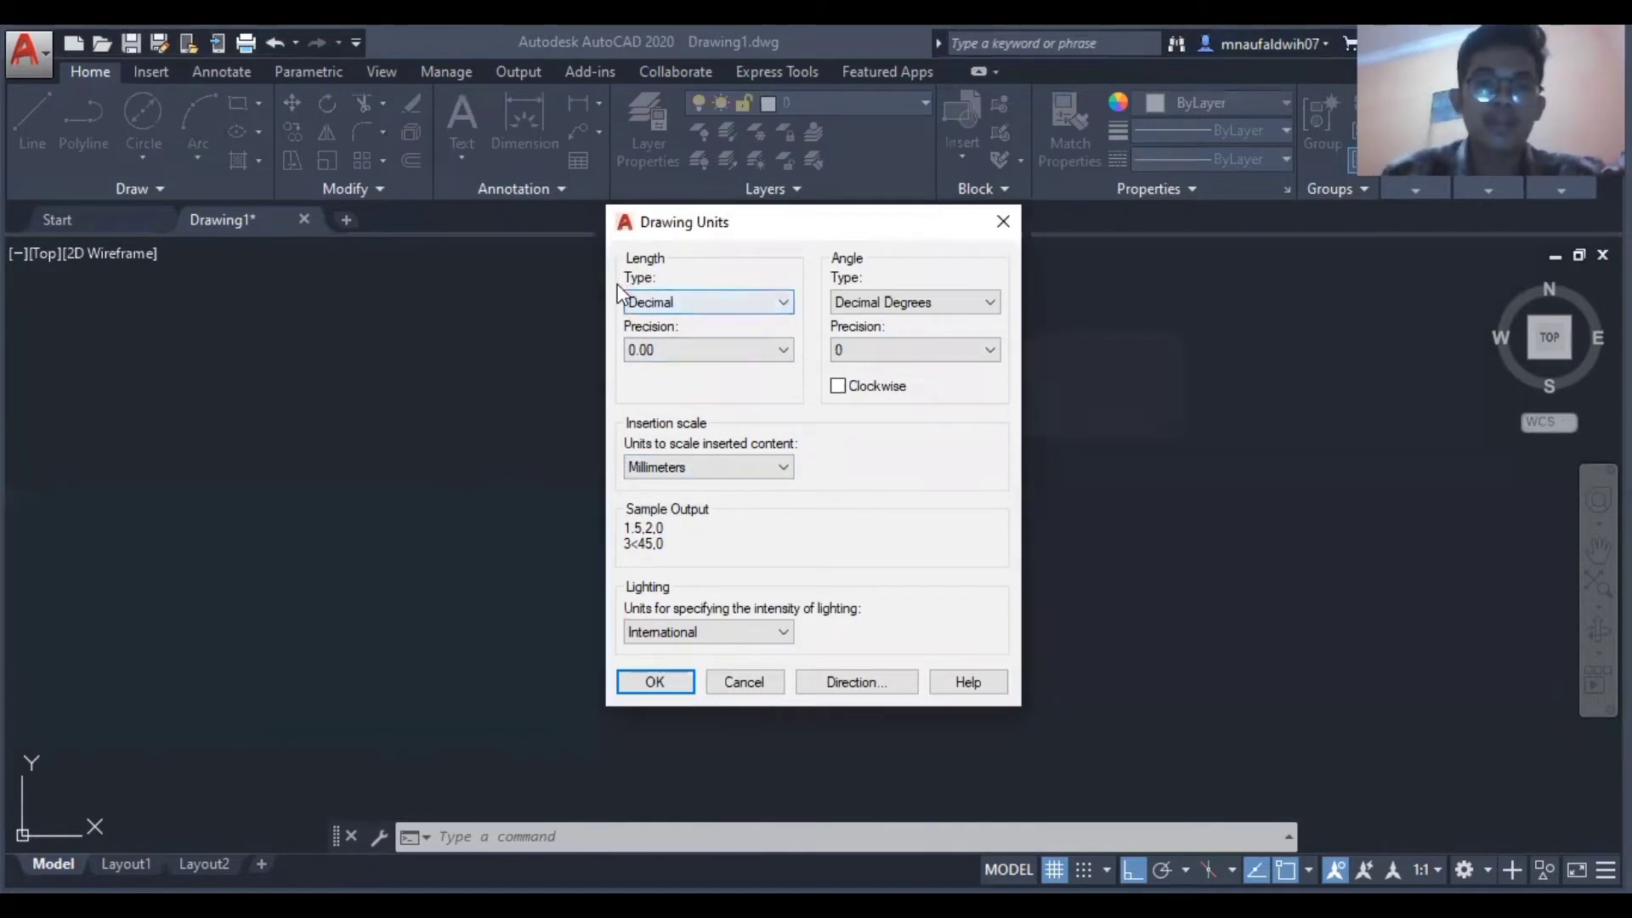
{"action": "left_click", "coordinate": [684, 350]}
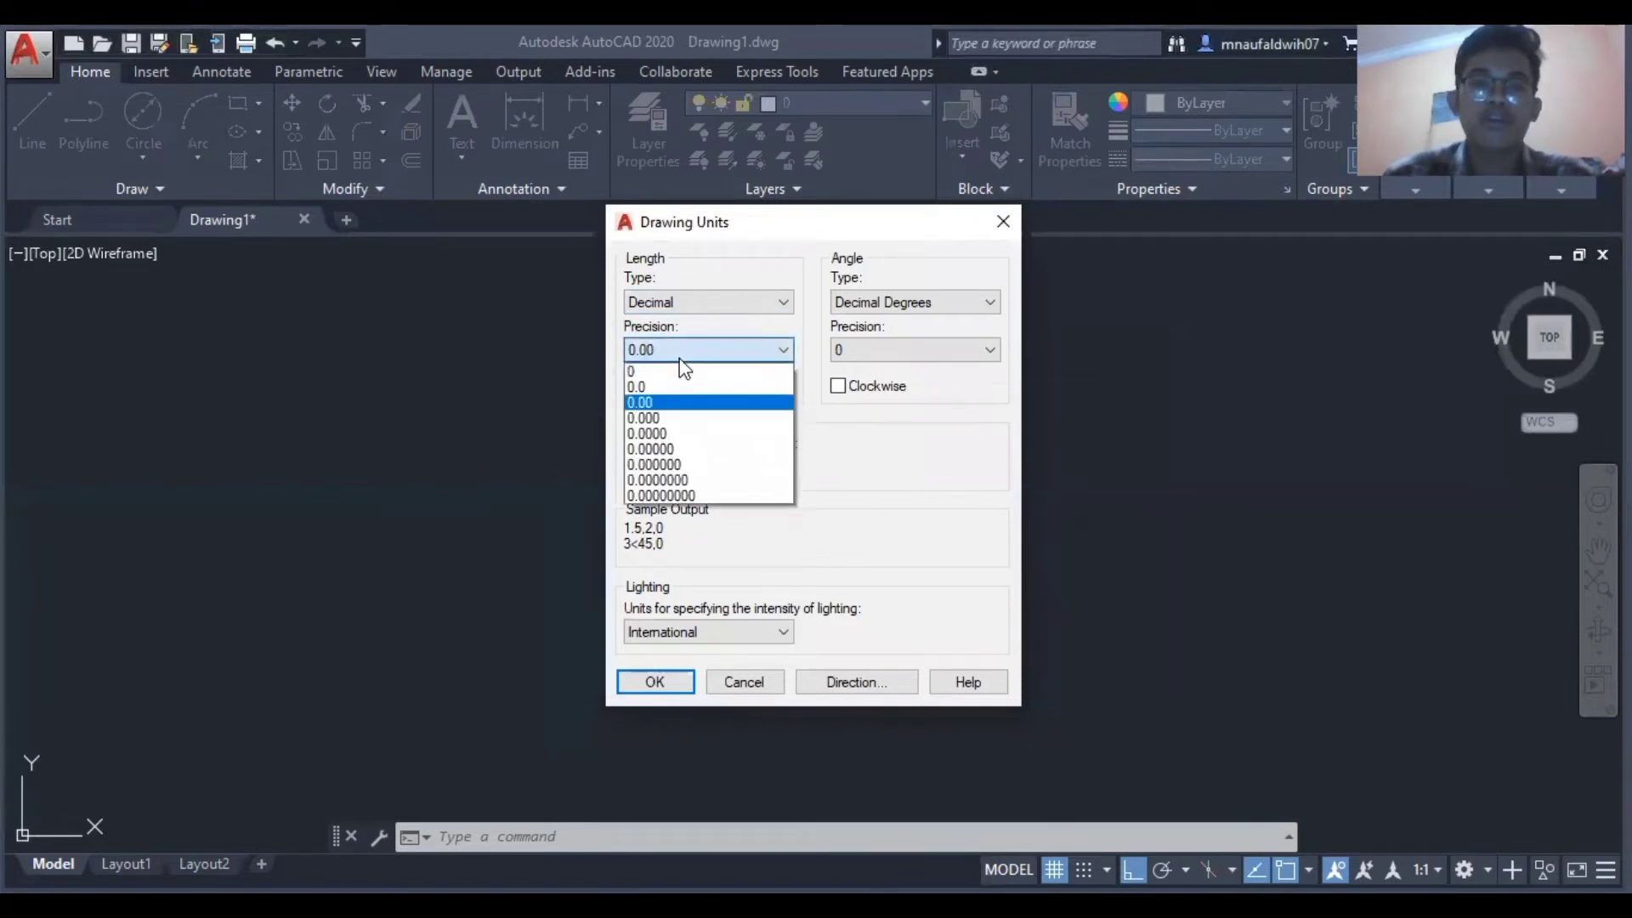
{"action": "left_click", "coordinate": [680, 401]}
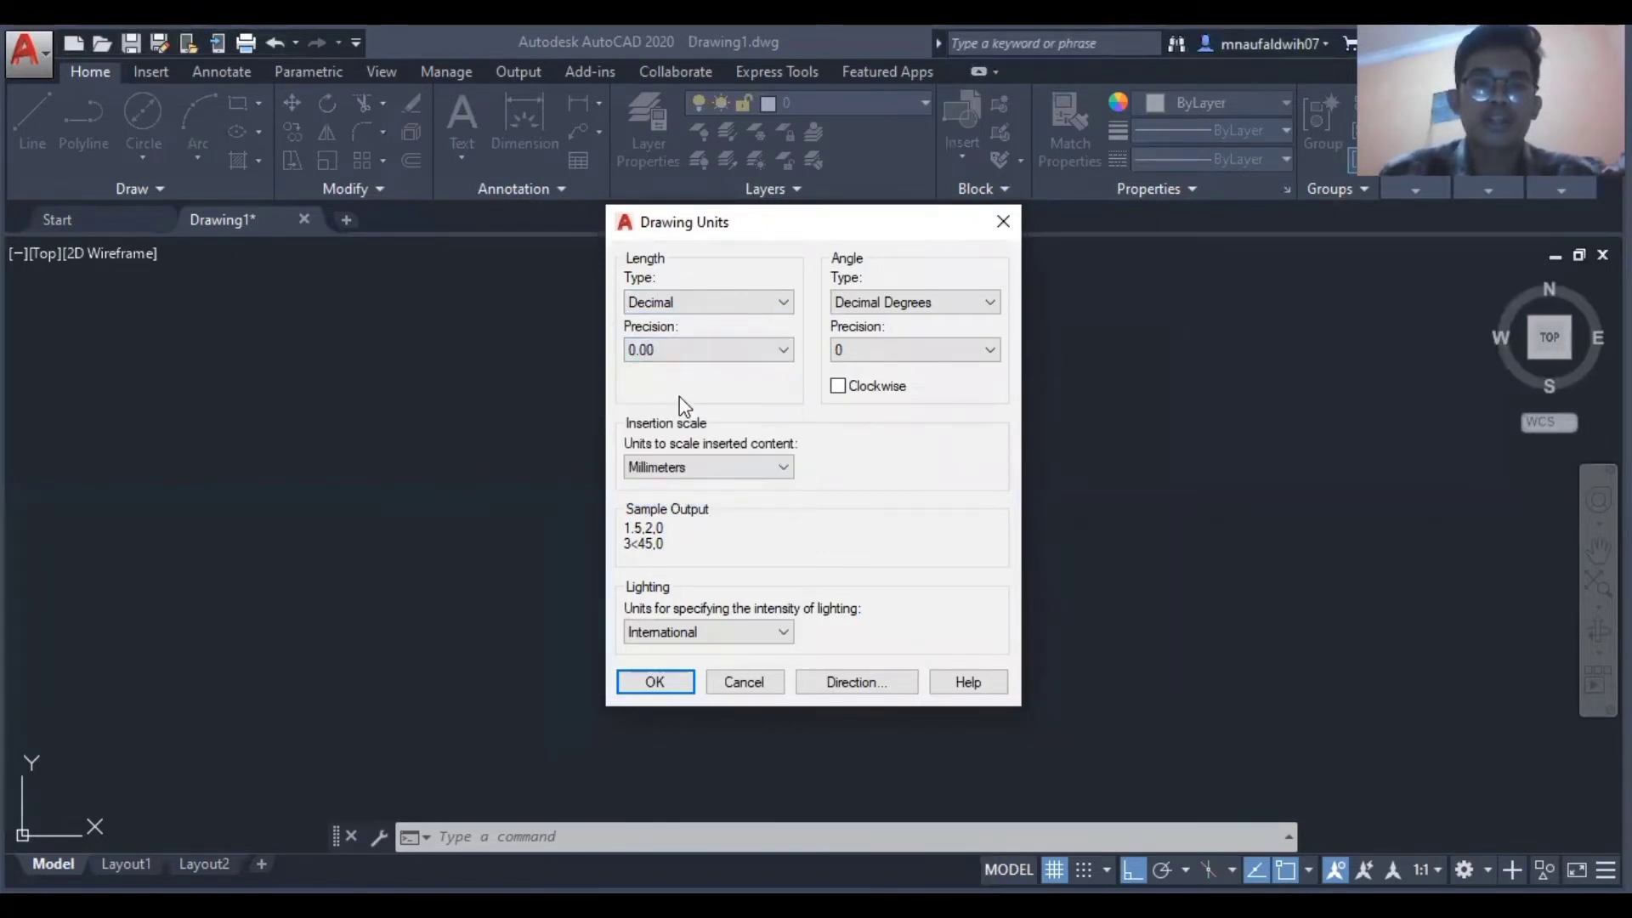
{"action": "left_click", "coordinate": [695, 474]}
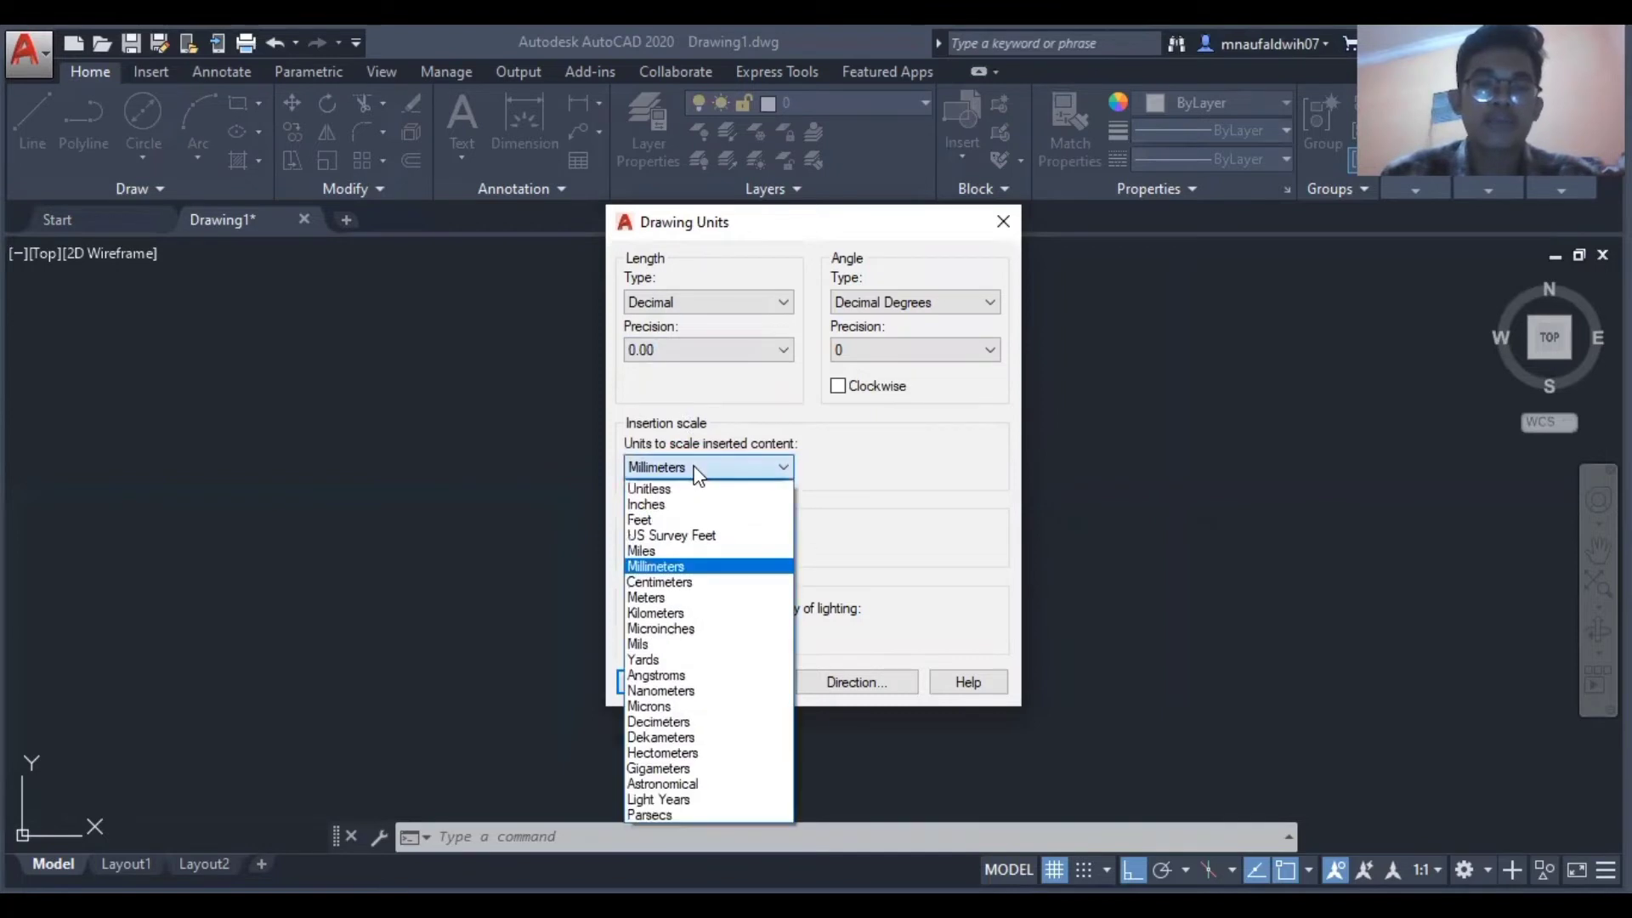
{"action": "left_click", "coordinate": [664, 566]}
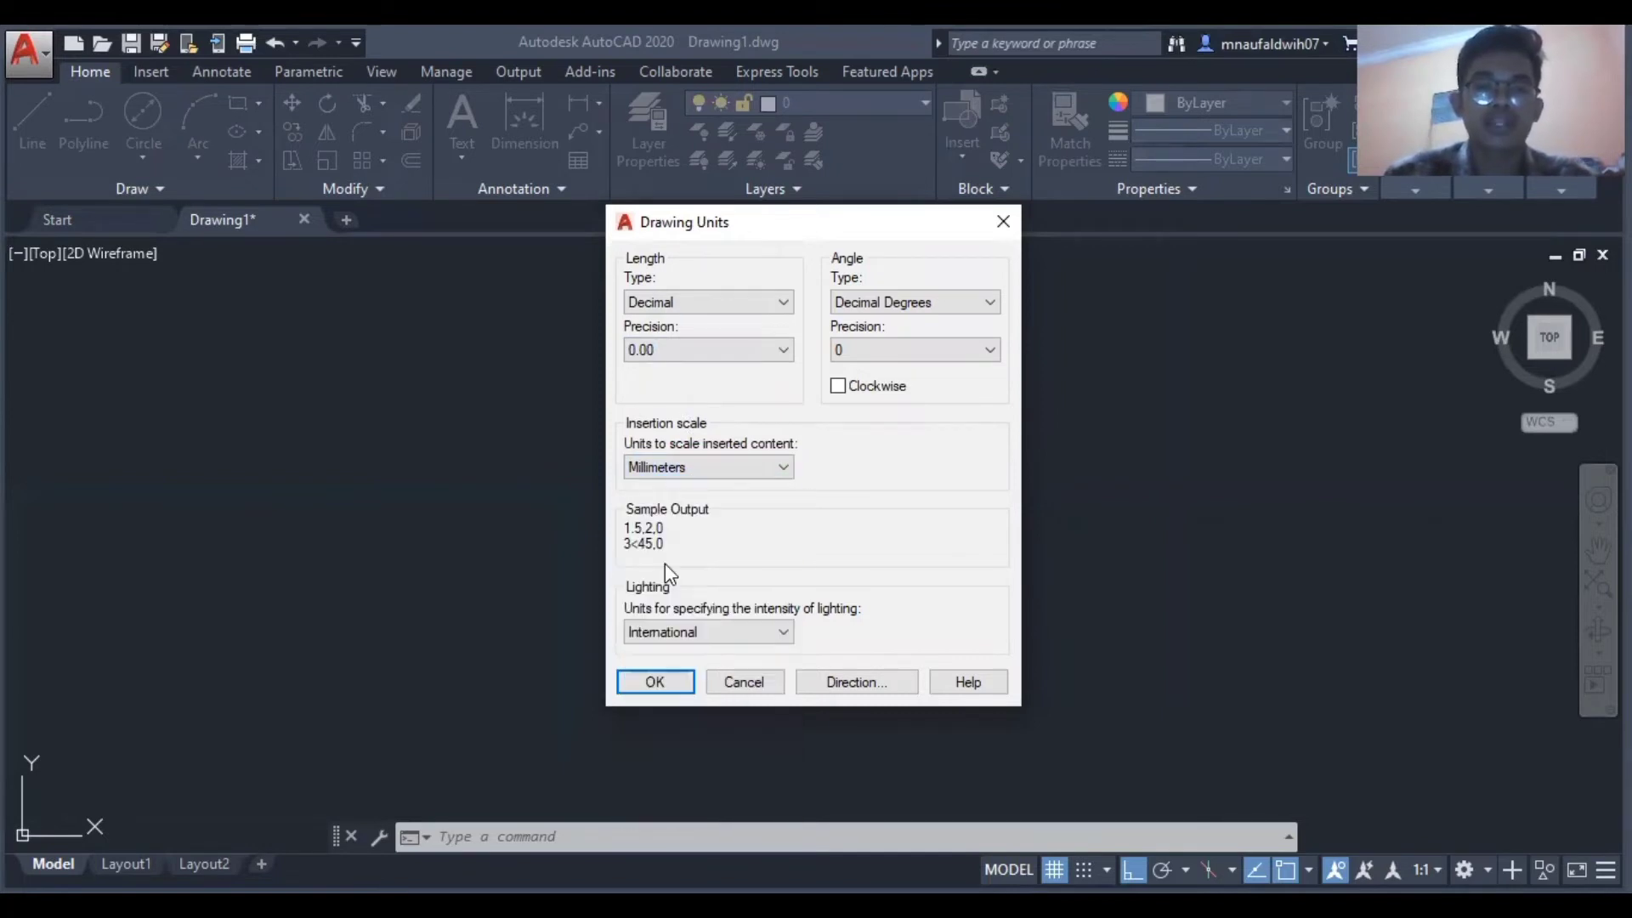
{"action": "left_click", "coordinate": [681, 683]}
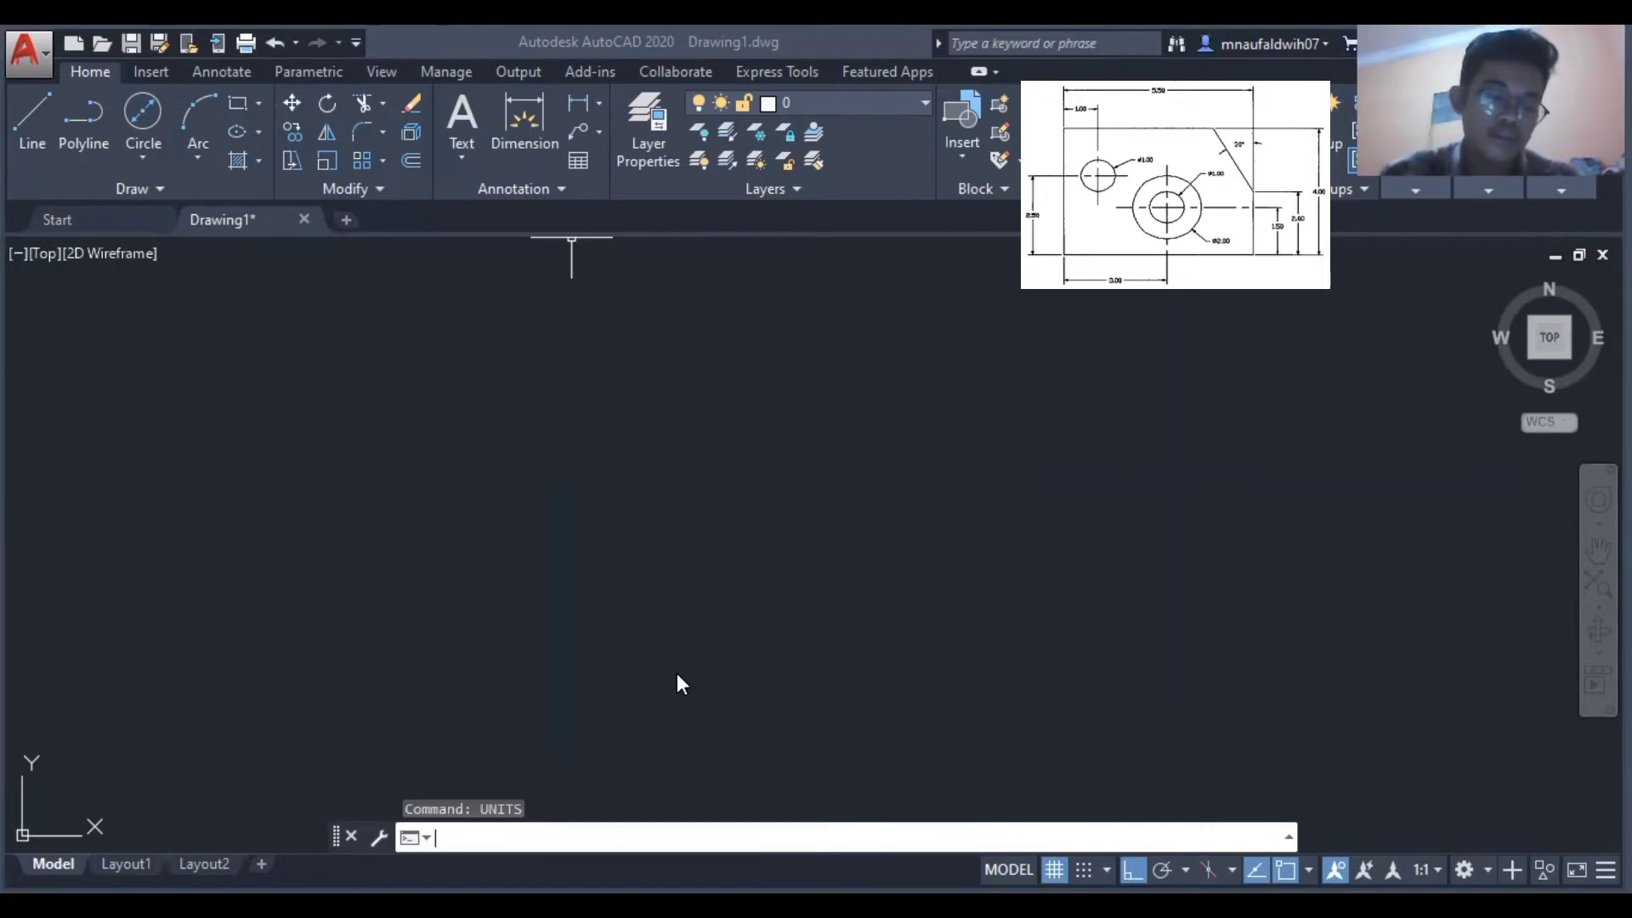
{"action": "left_click", "coordinate": [697, 670]}
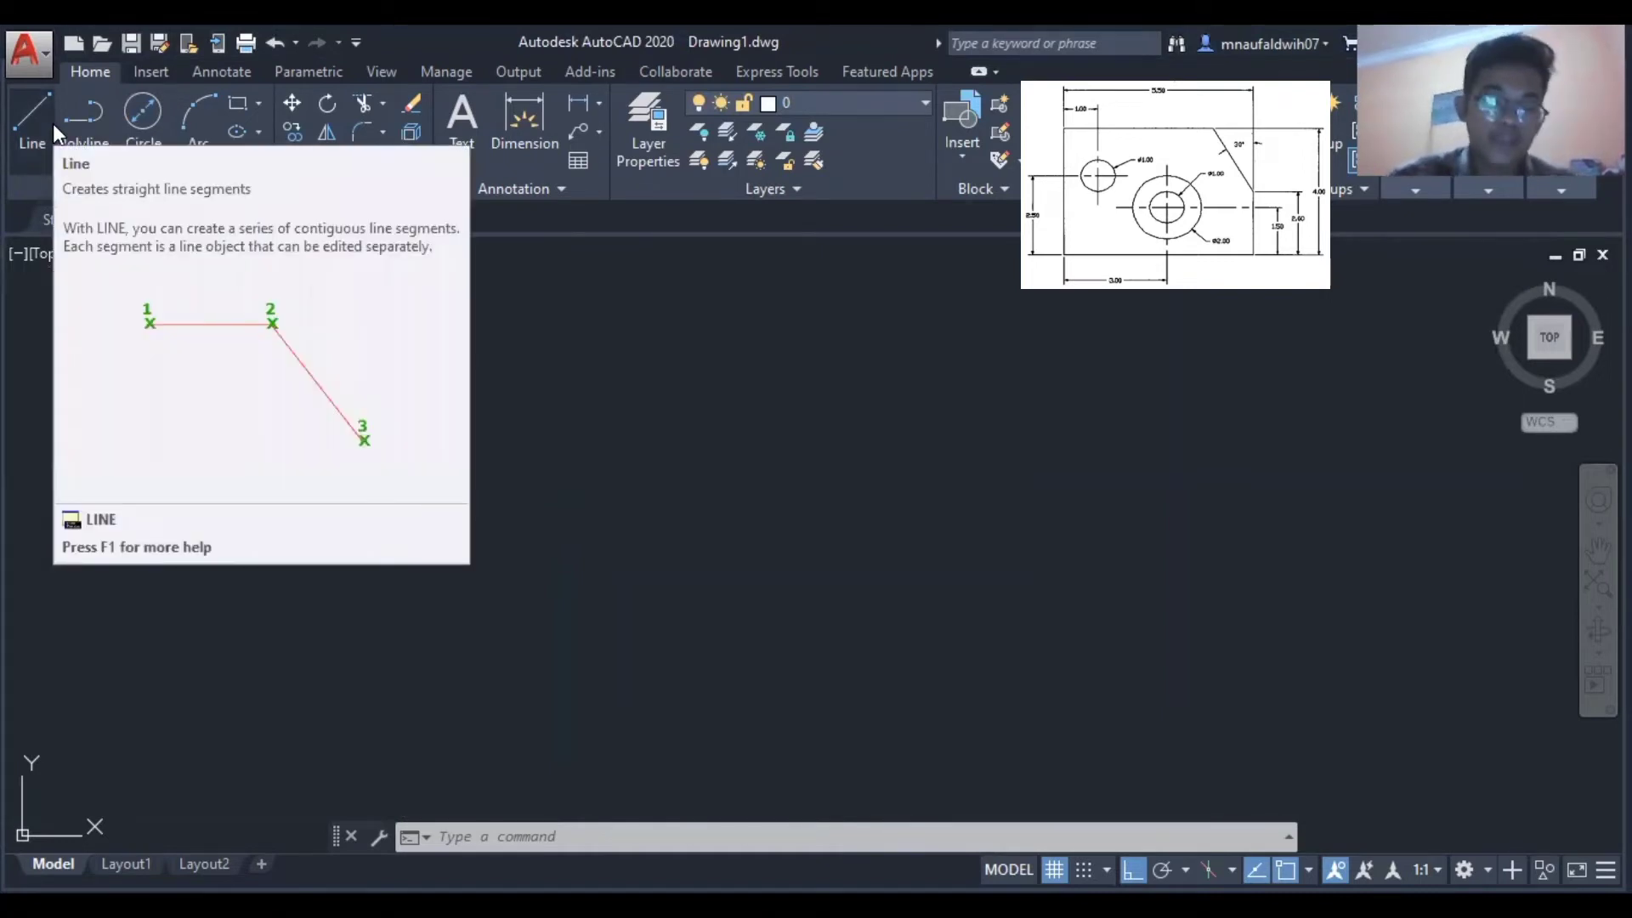
Draw the plate's base as a 5.50 line to the right, continued by a 2.00 vertical line upward from its right end.
{"action": "left_click", "coordinate": [53, 125]}
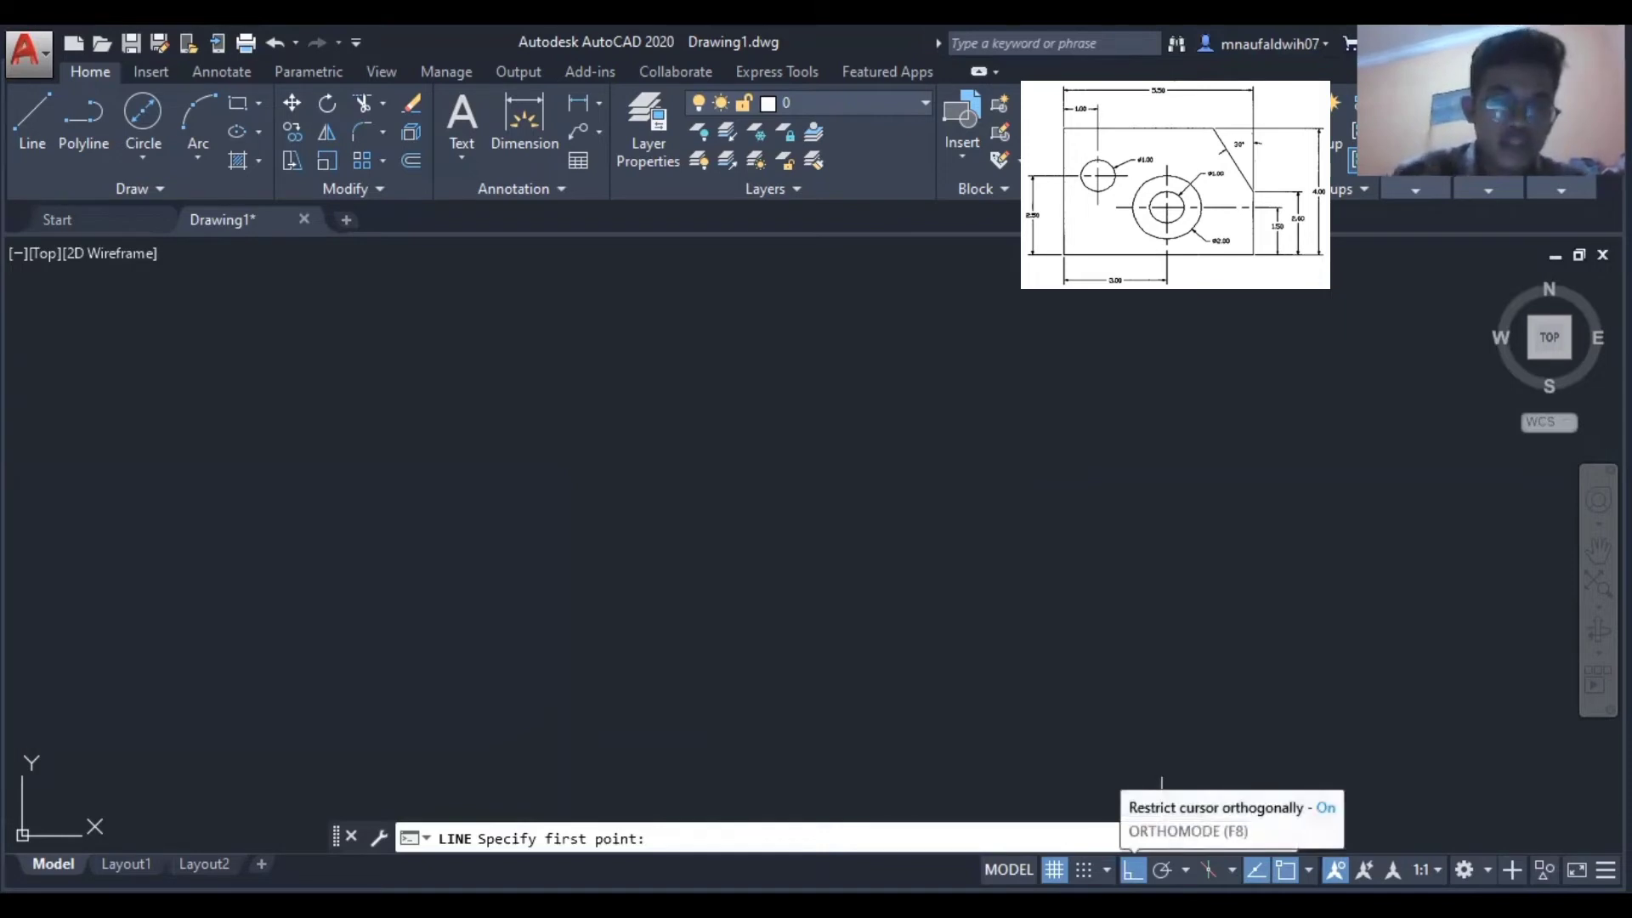
{"action": "left_click", "coordinate": [554, 645]}
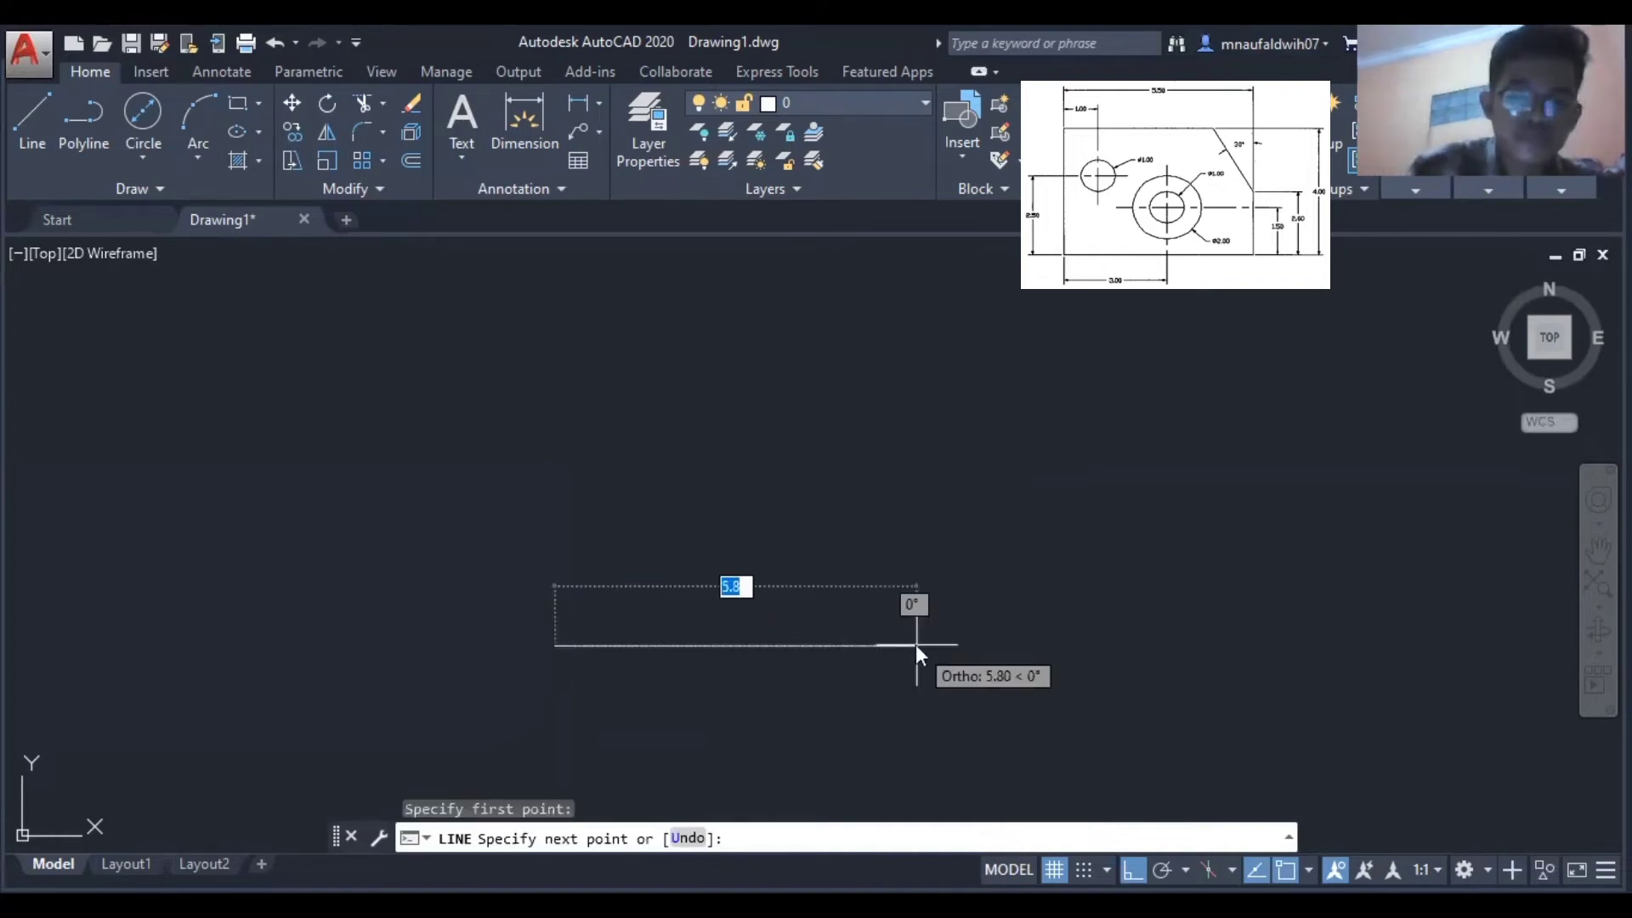
{"action": "type", "text": "5.50"}
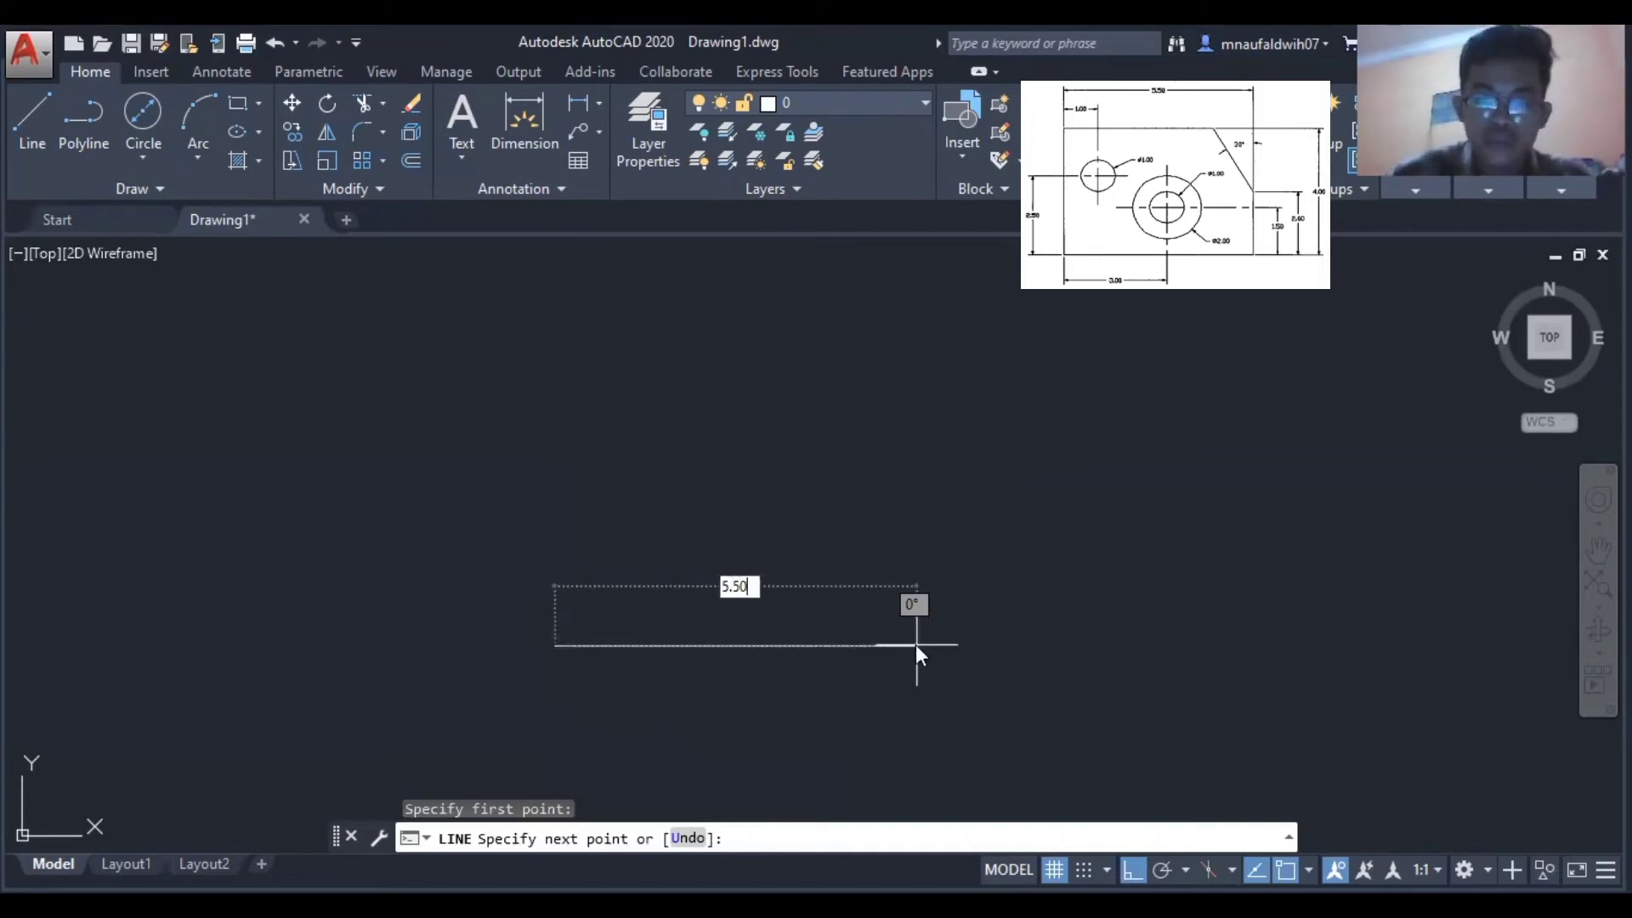
{"action": "key", "text": "Return"}
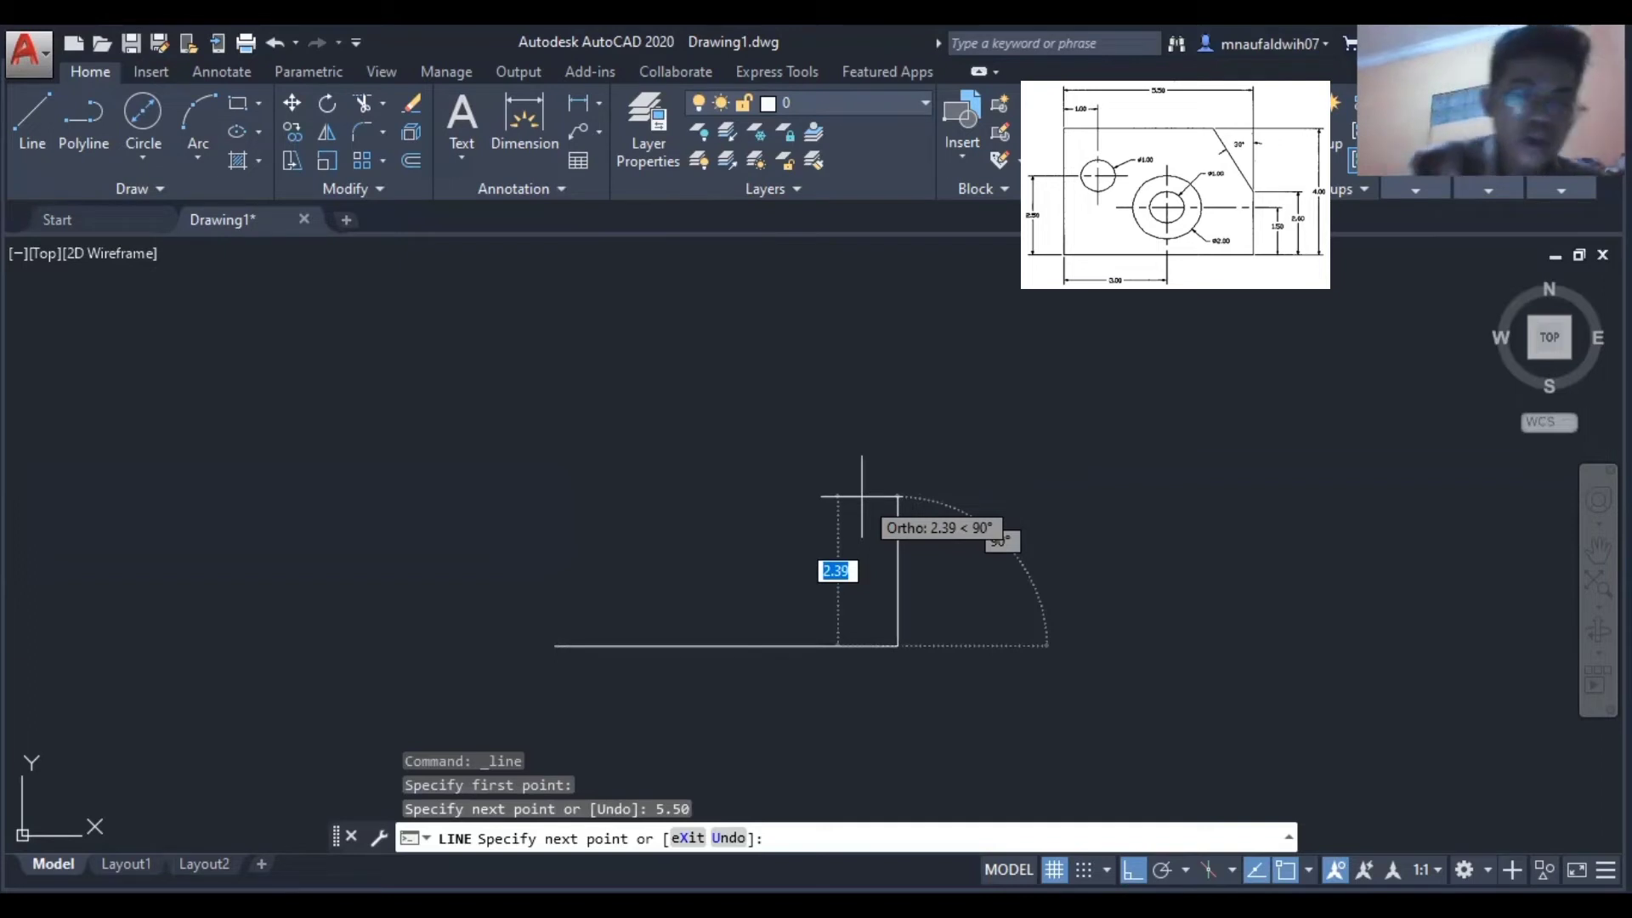
{"action": "type", "text": "2."}
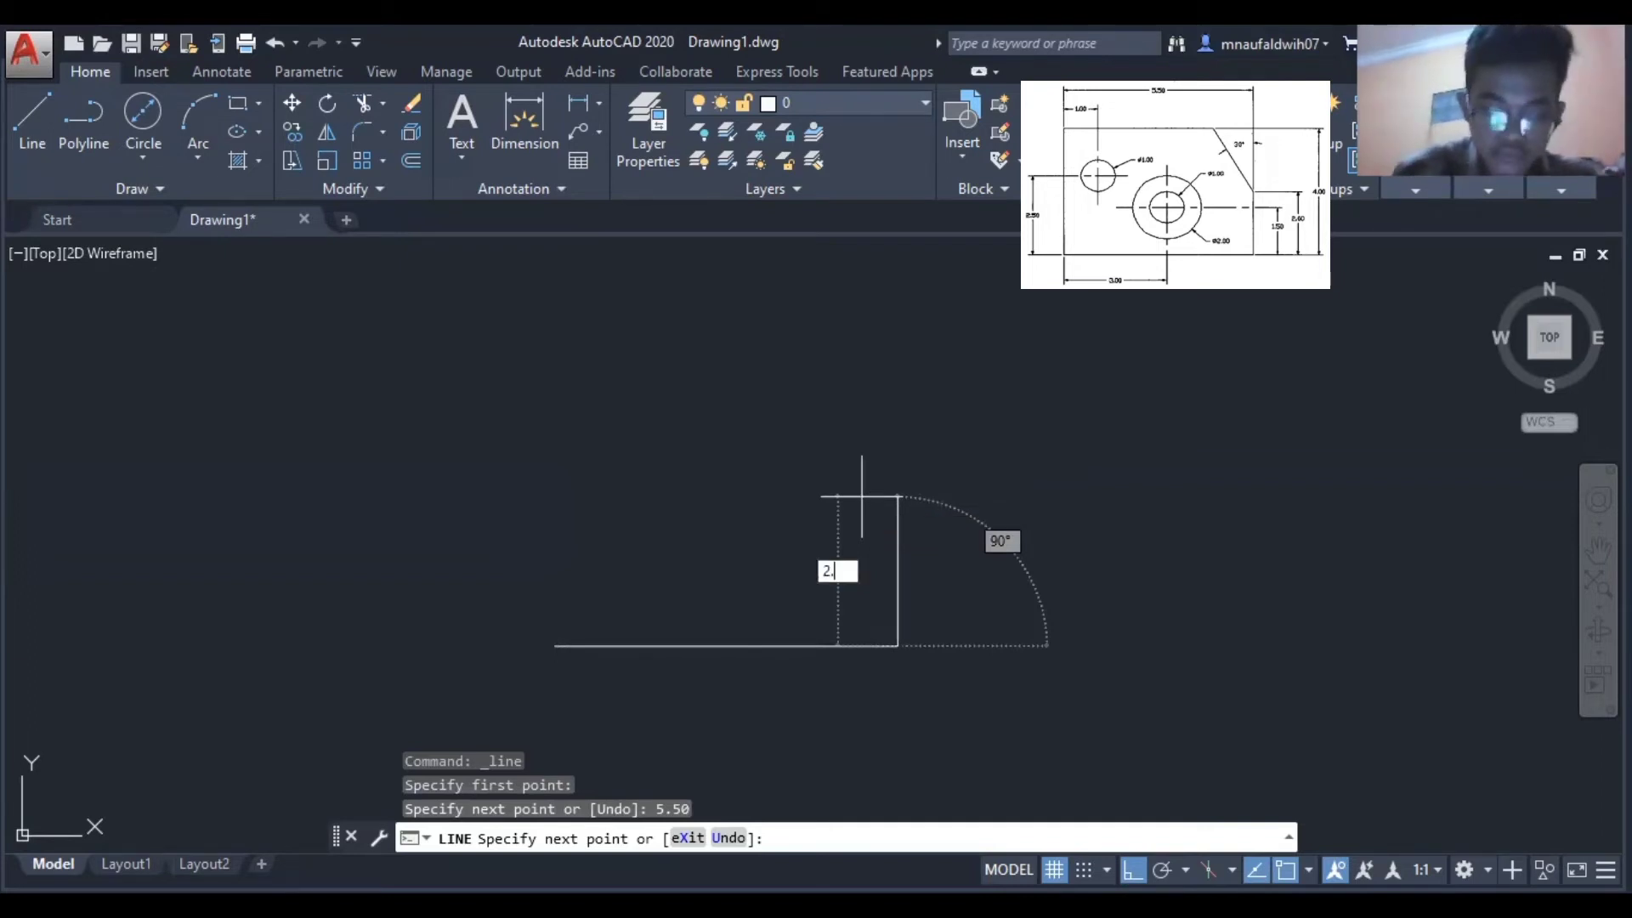
{"action": "type", "text": "00"}
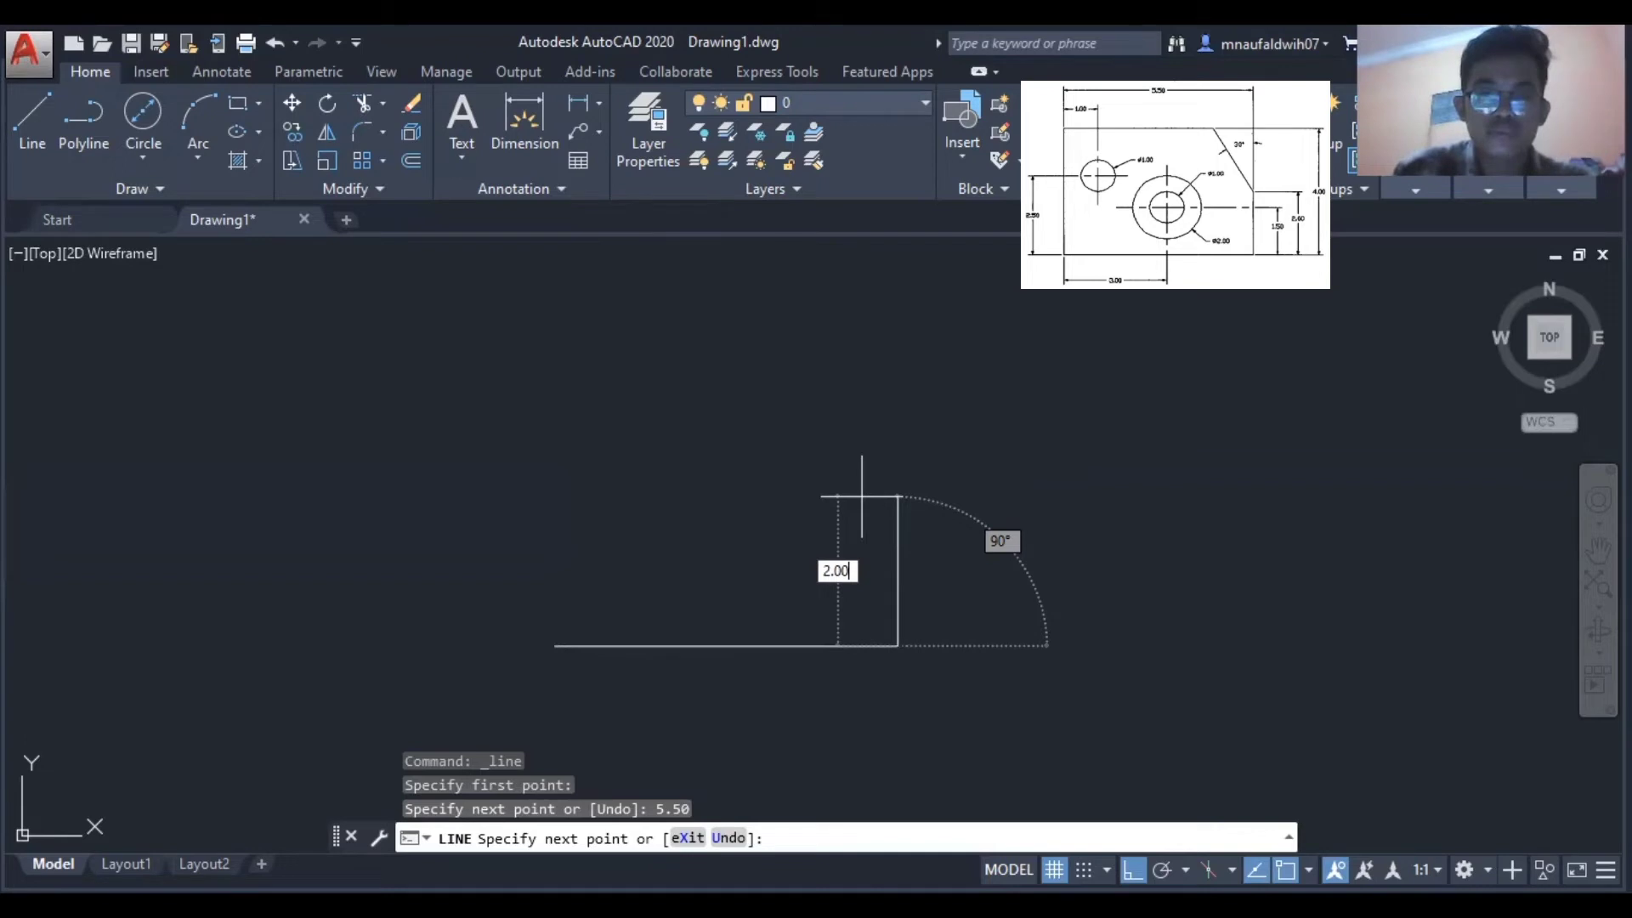
{"action": "key", "text": "Return"}
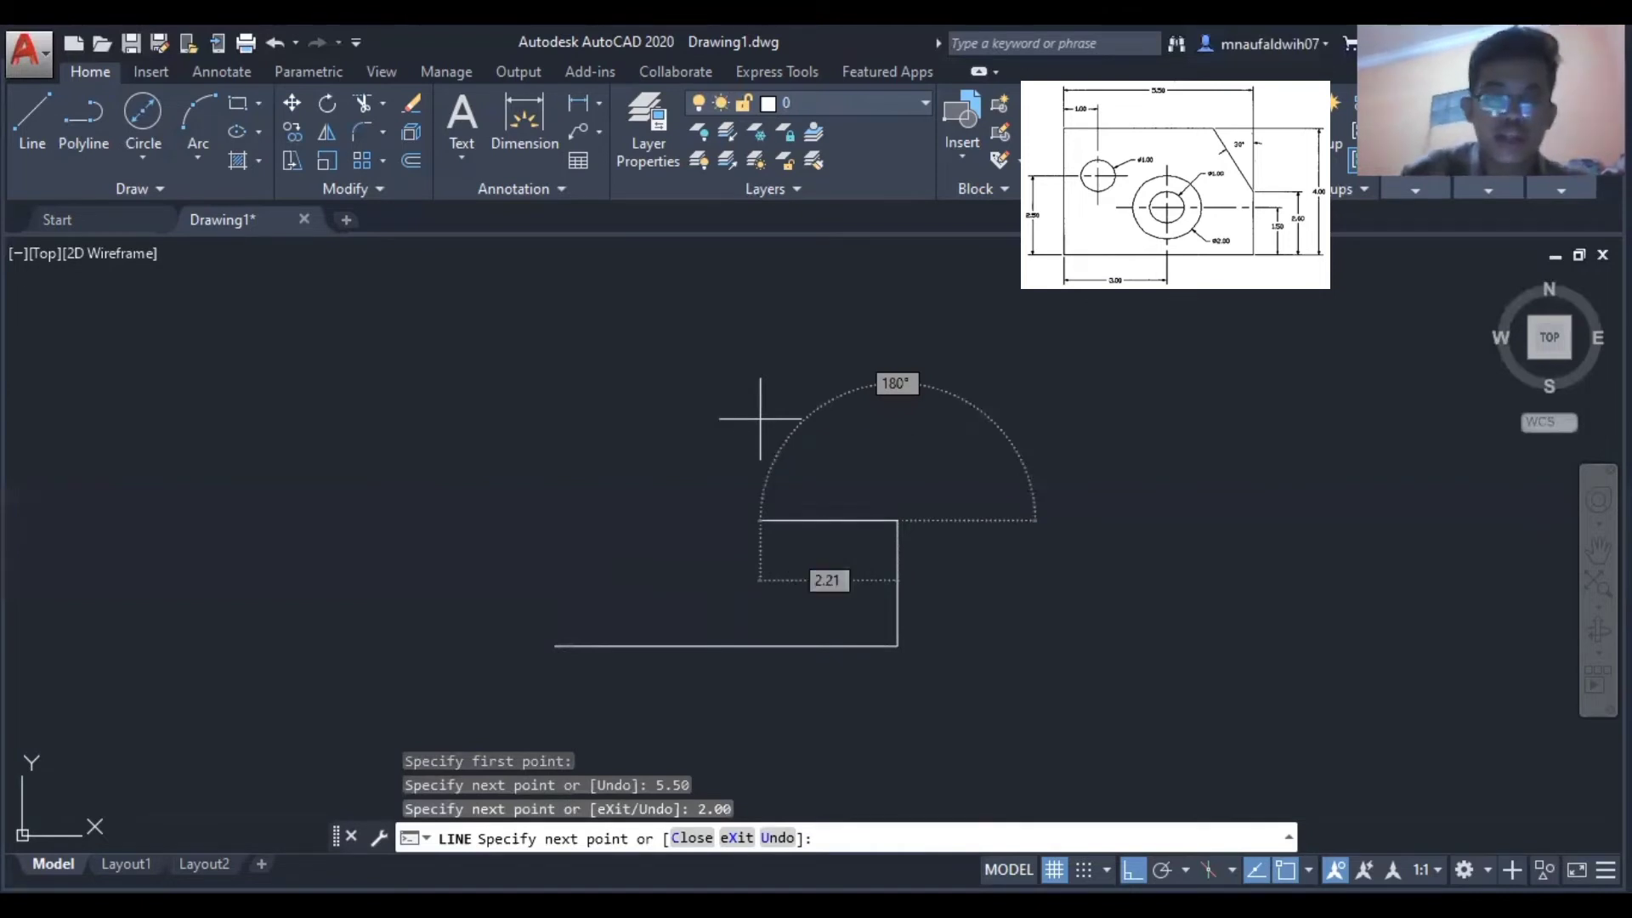
{"action": "key", "text": "Escape"}
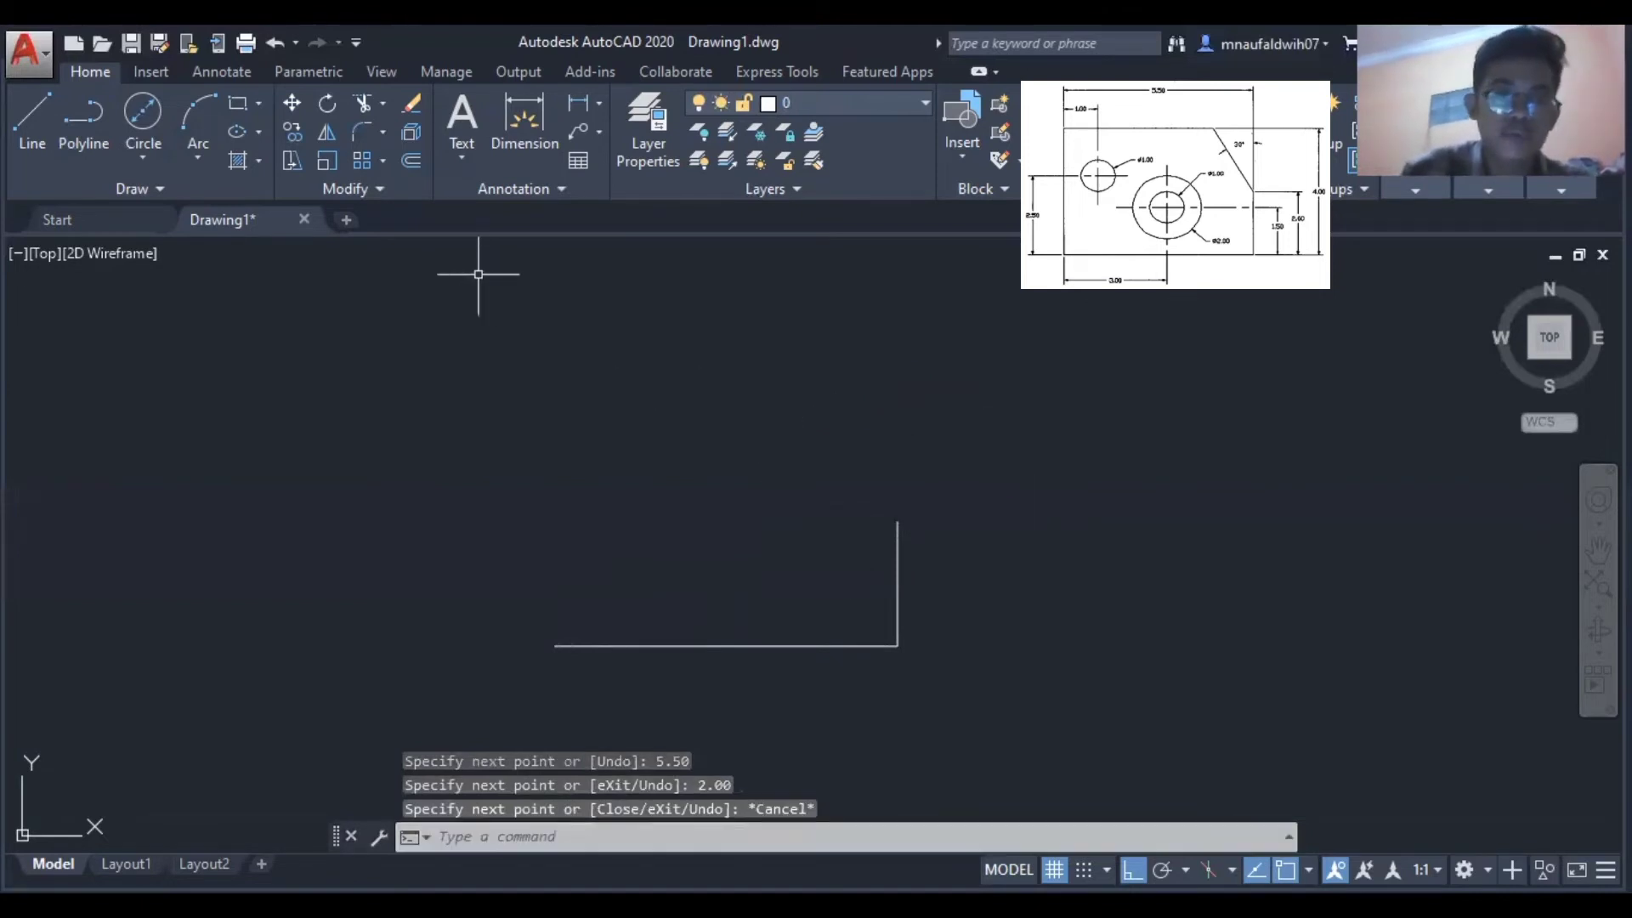
Draw the plate's left edge as a 4.00 vertical line upward from the left end of the base line.
{"action": "left_click", "coordinate": [31, 119]}
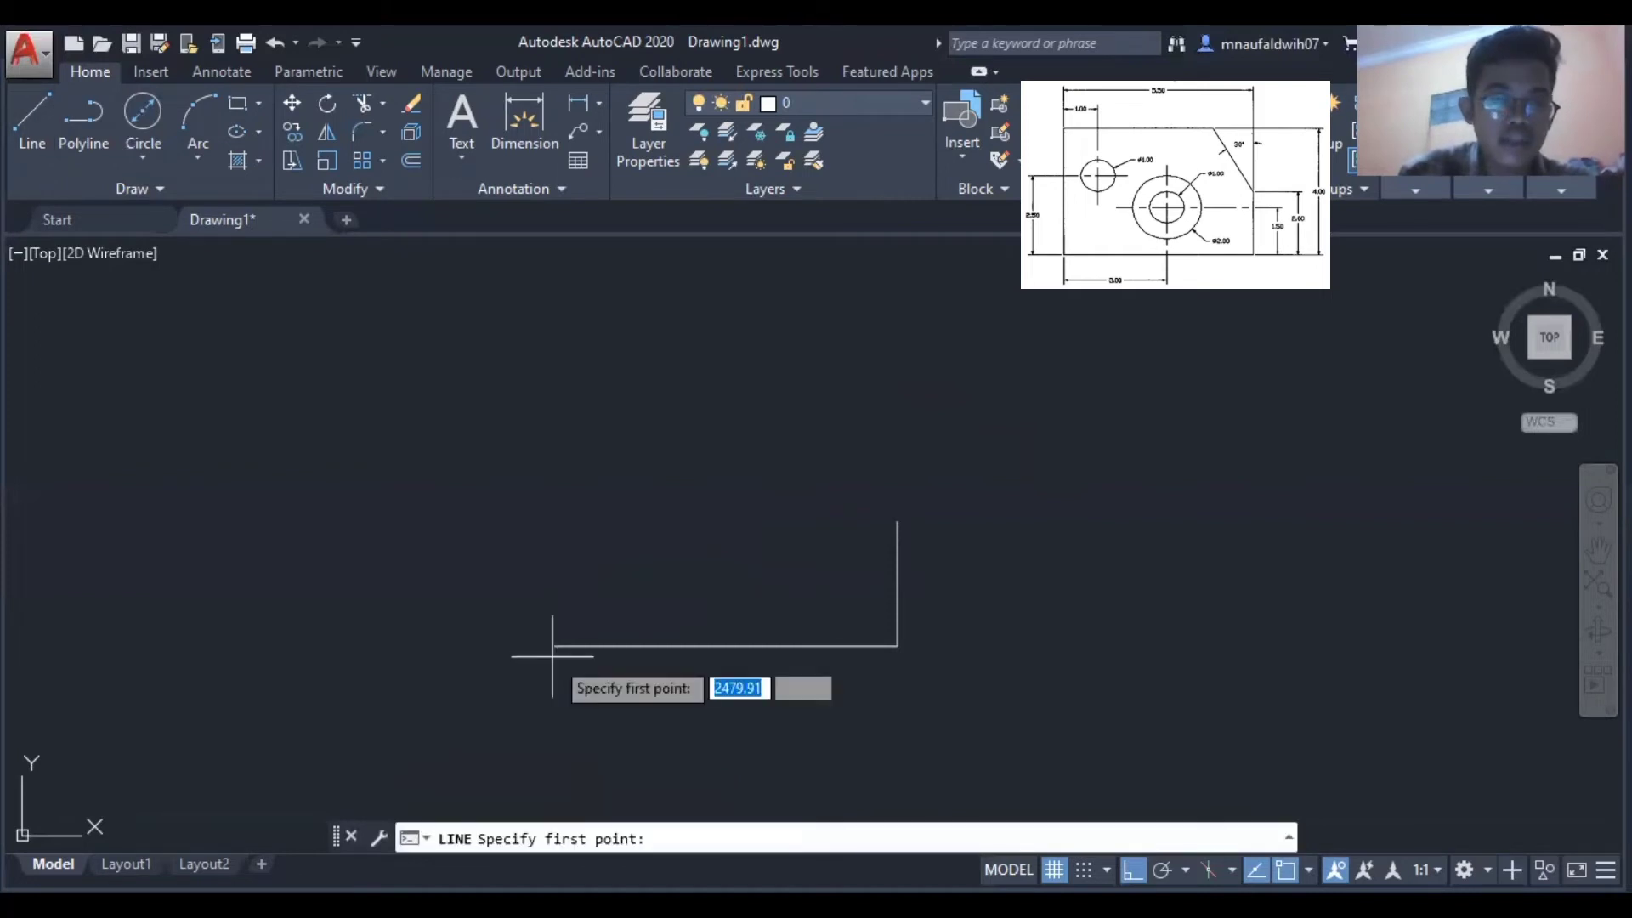
{"action": "left_click", "coordinate": [554, 646]}
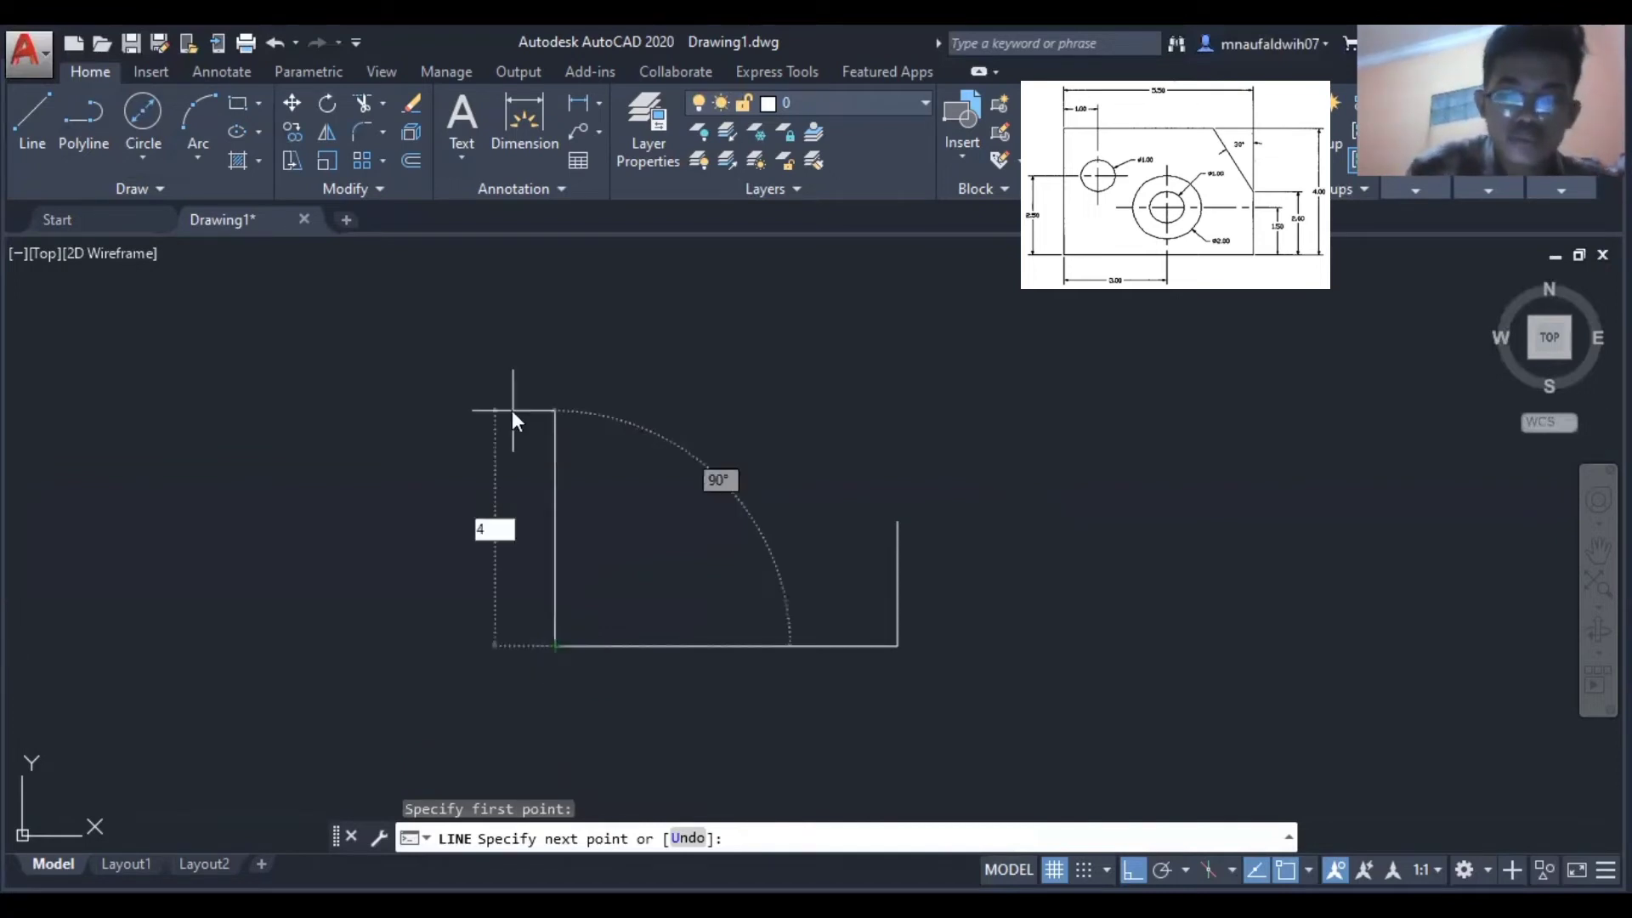
{"action": "type", "text": "4.00"}
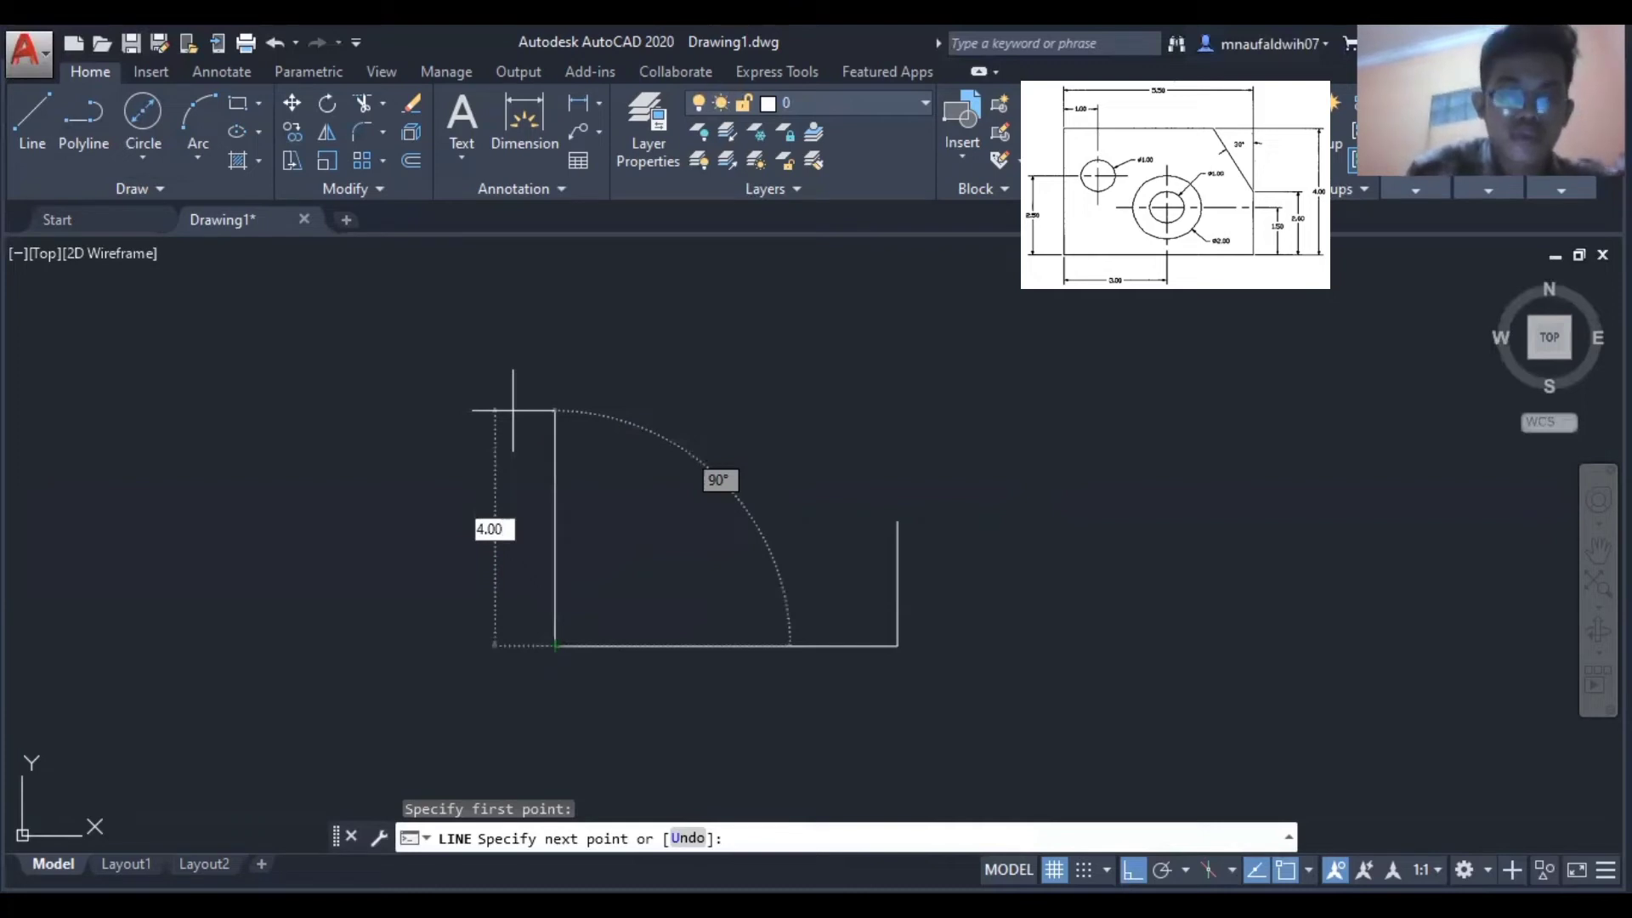
{"action": "key", "text": "Return"}
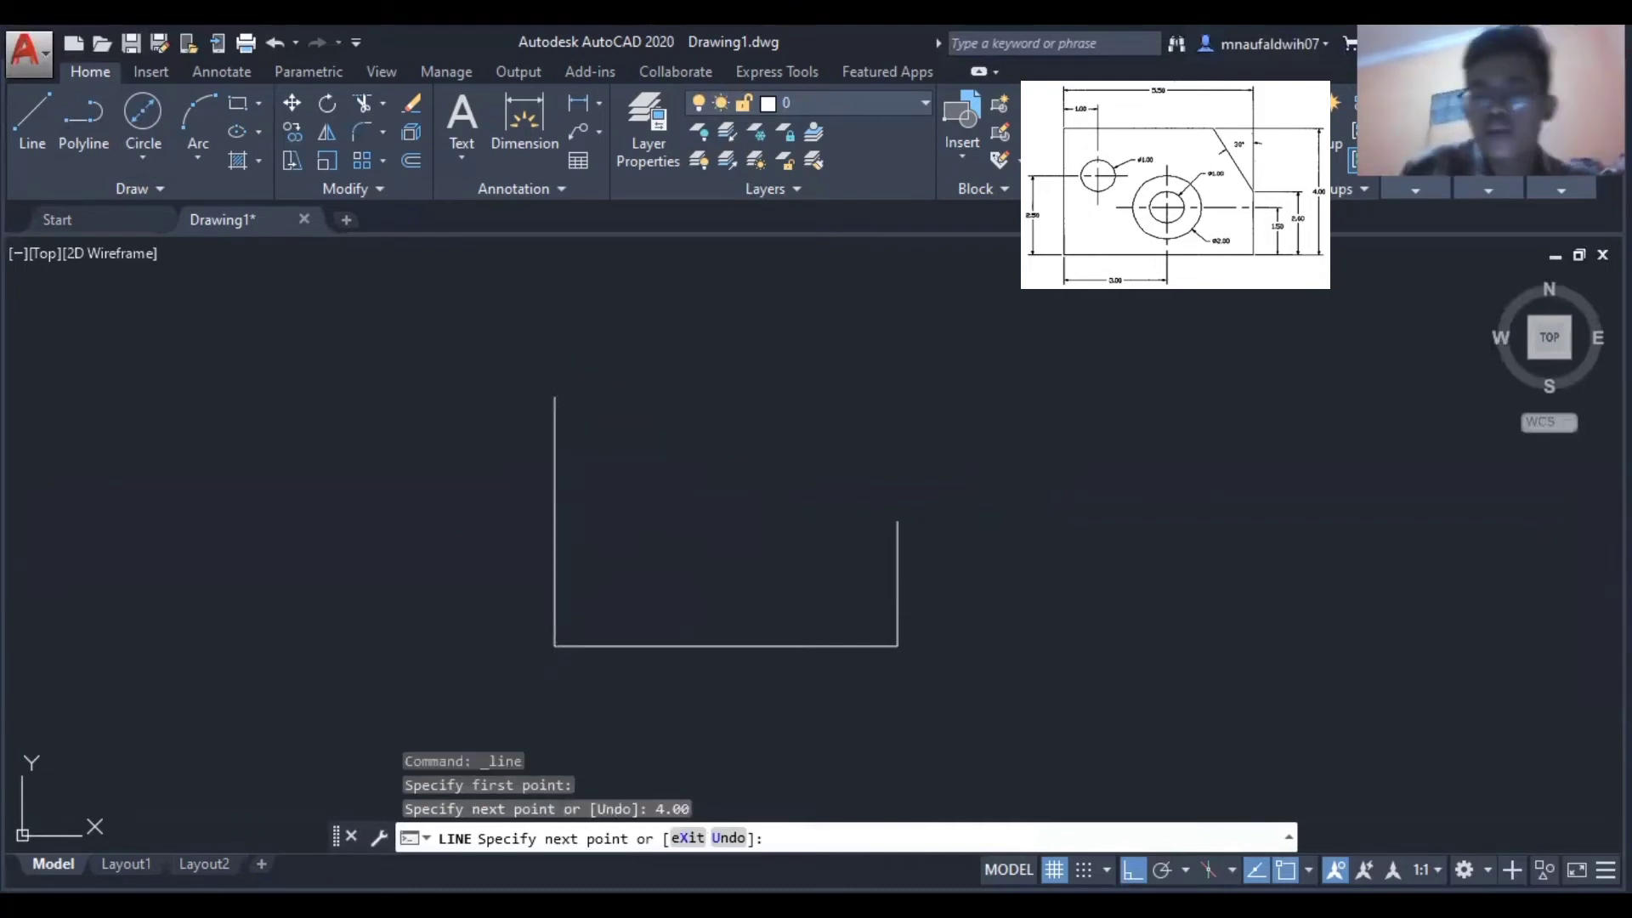
{"action": "key", "text": "Escape"}
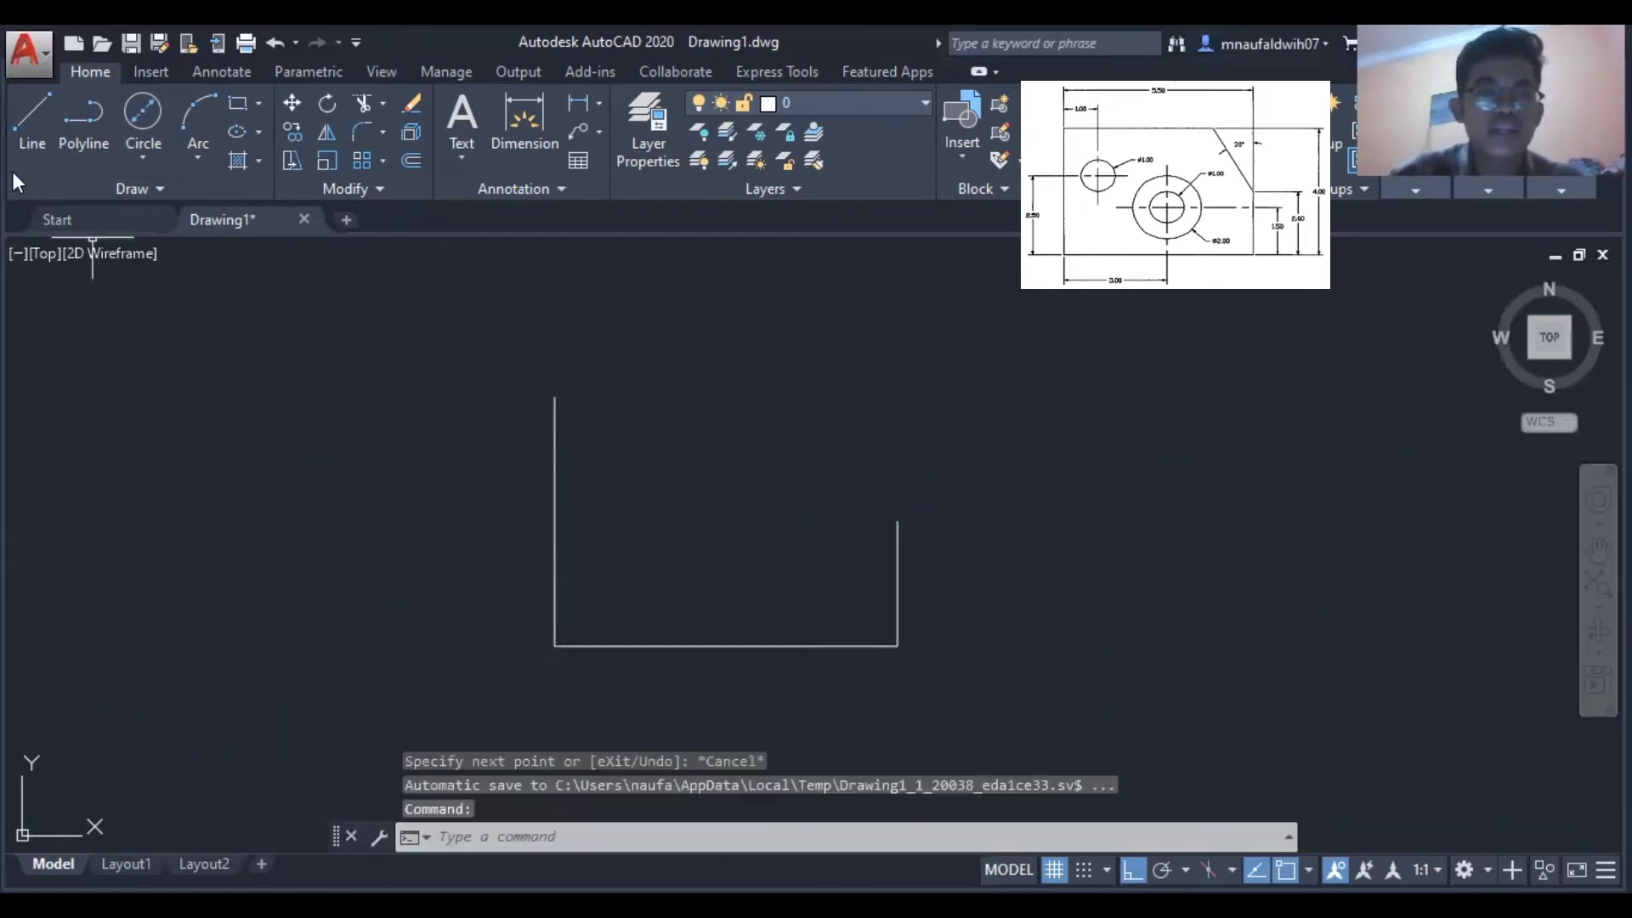
{"action": "left_click", "coordinate": [22, 129]}
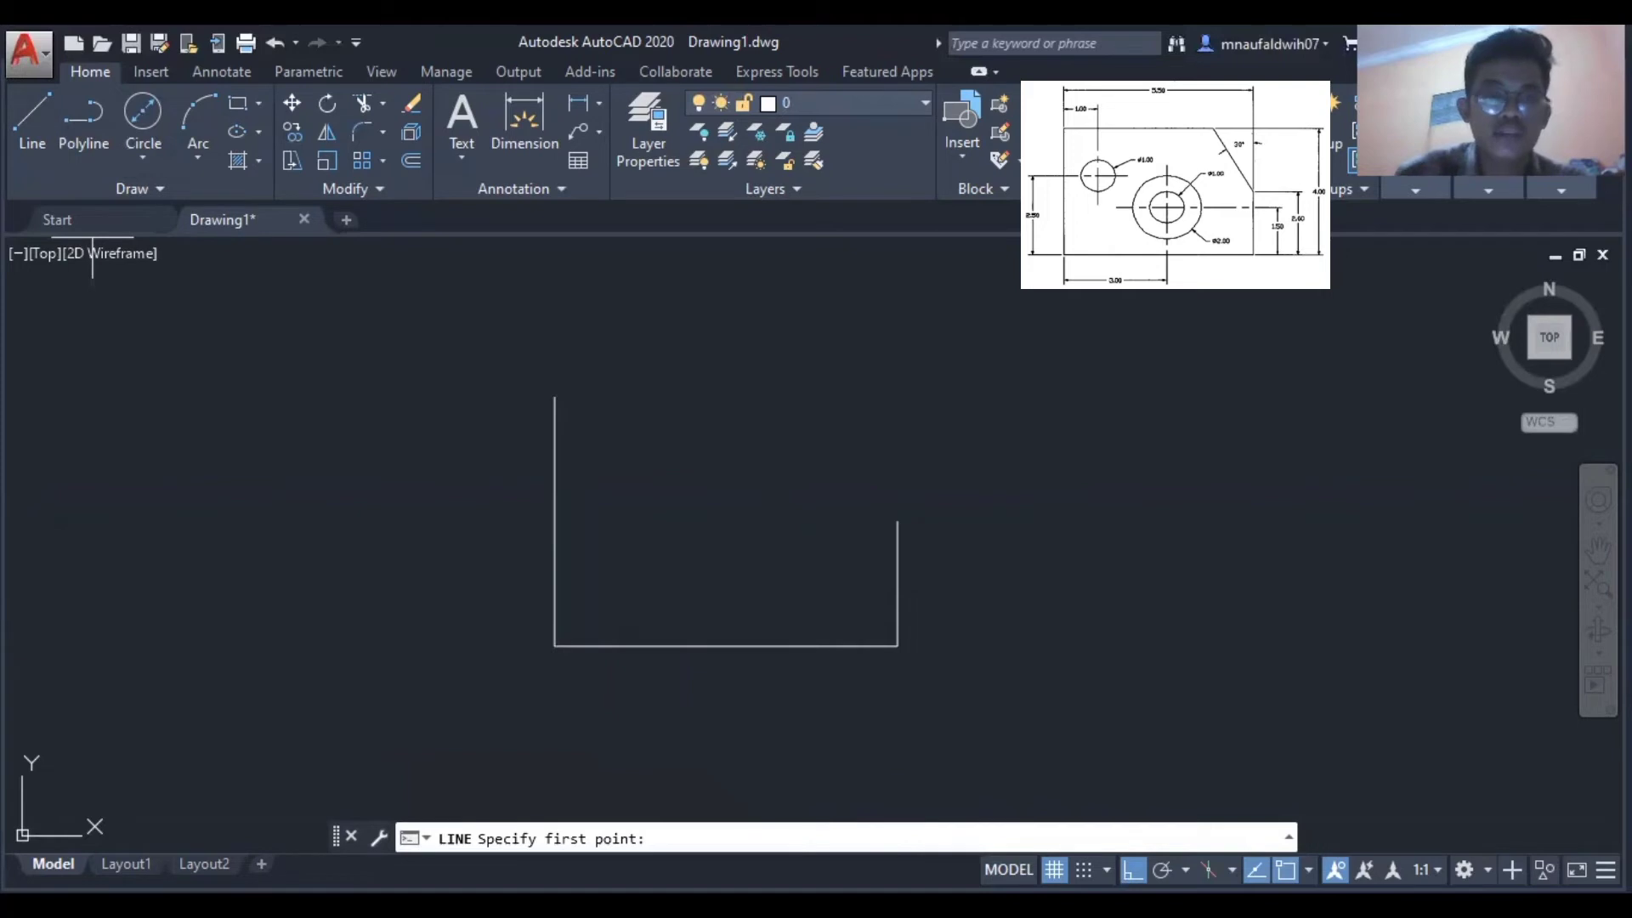
{"action": "left_click", "coordinate": [680, 489]}
{"action": "key", "text": "Escape"}
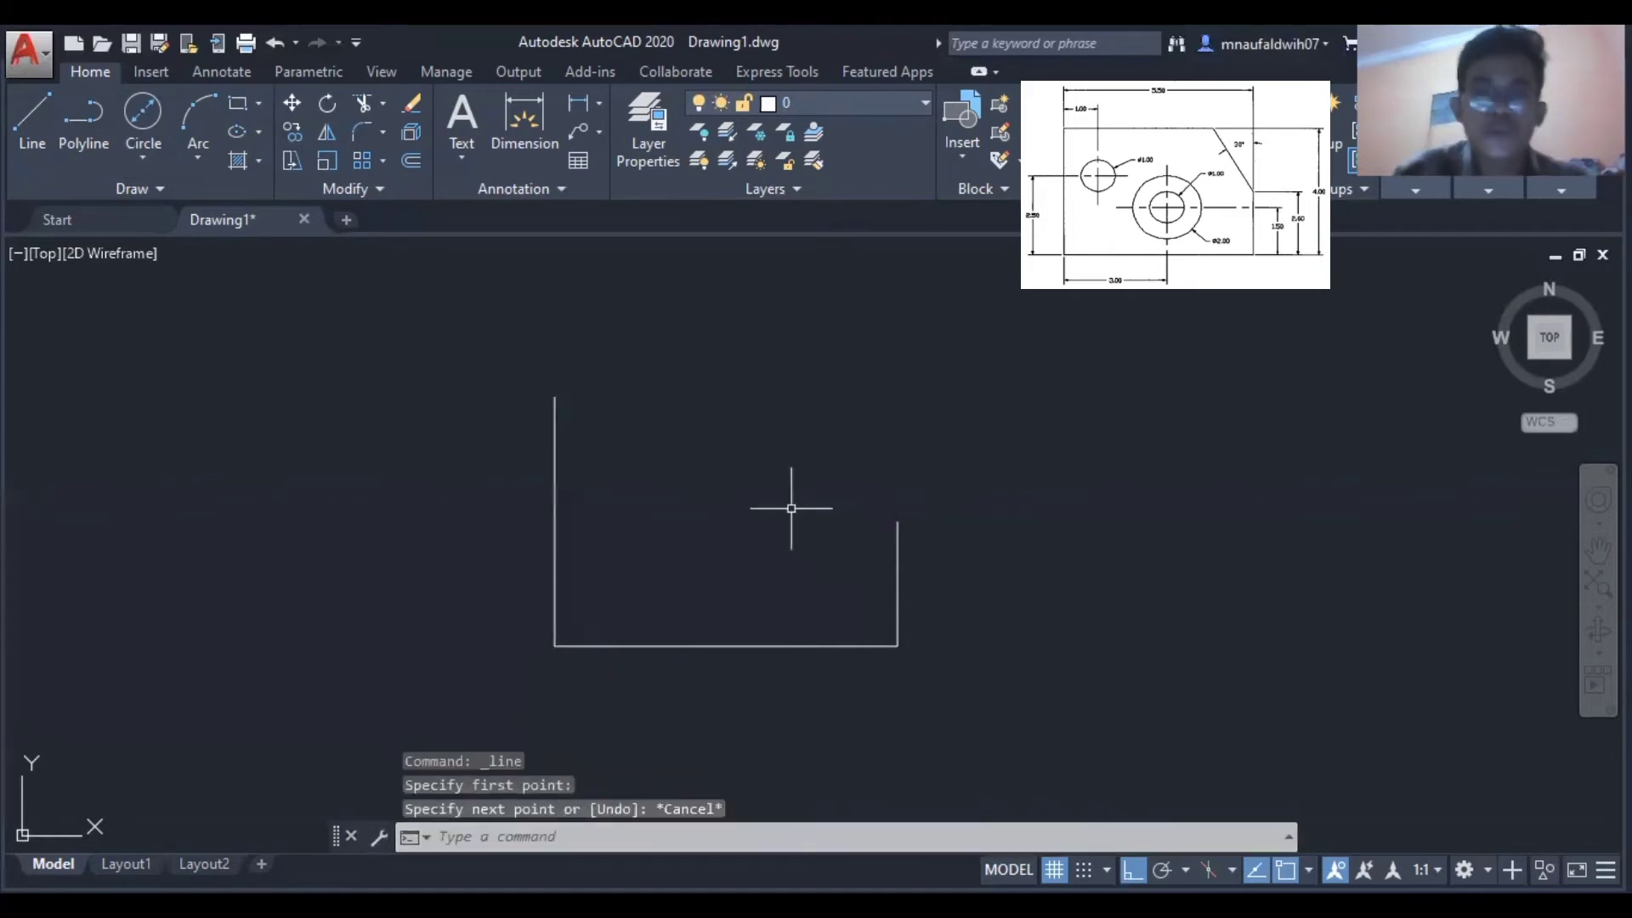
Turn Ortho off and draw the angled corner line from the short right edge's upper end, about 2.28 long at 120°, up and to the left.
{"action": "left_click", "coordinate": [49, 129]}
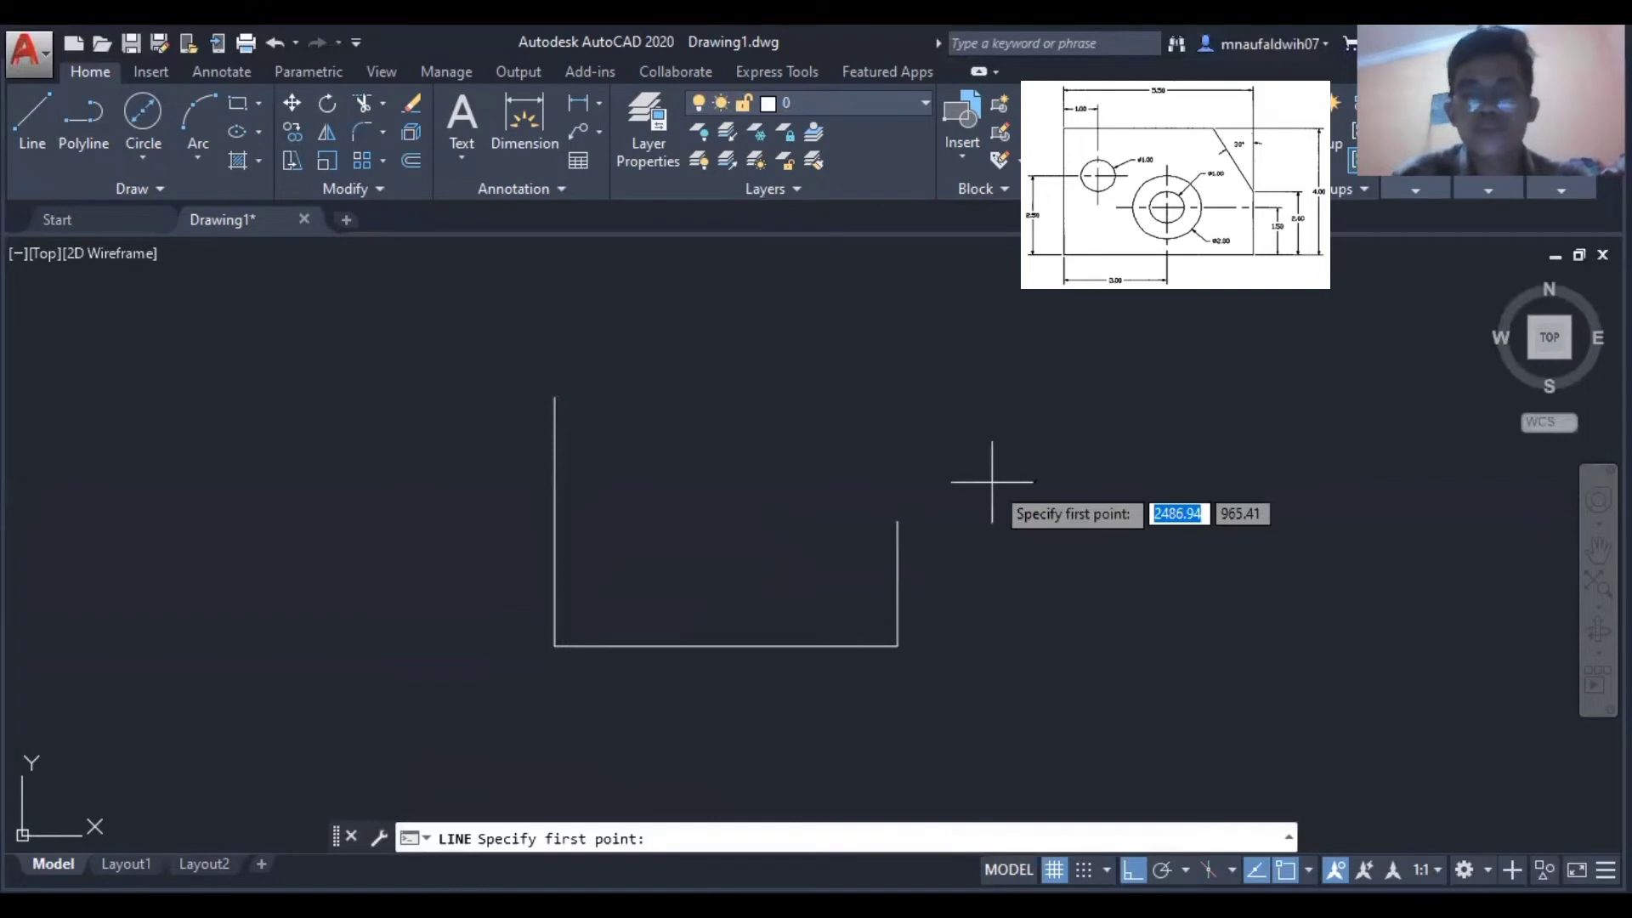
{"action": "left_click", "coordinate": [1132, 869]}
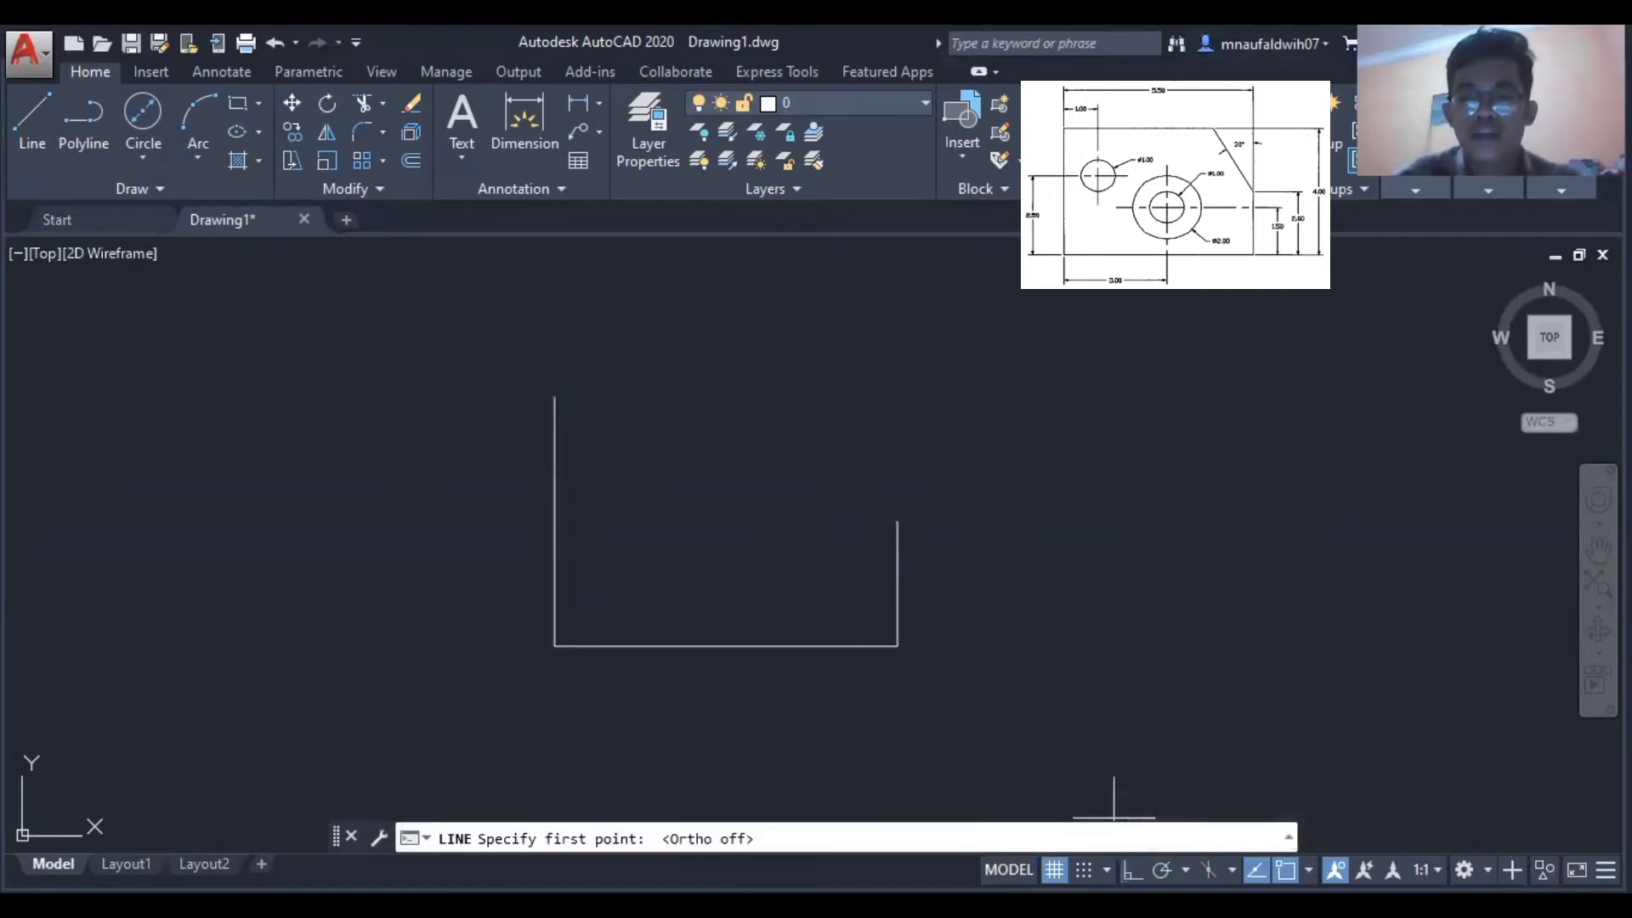
{"action": "left_click", "coordinate": [897, 518]}
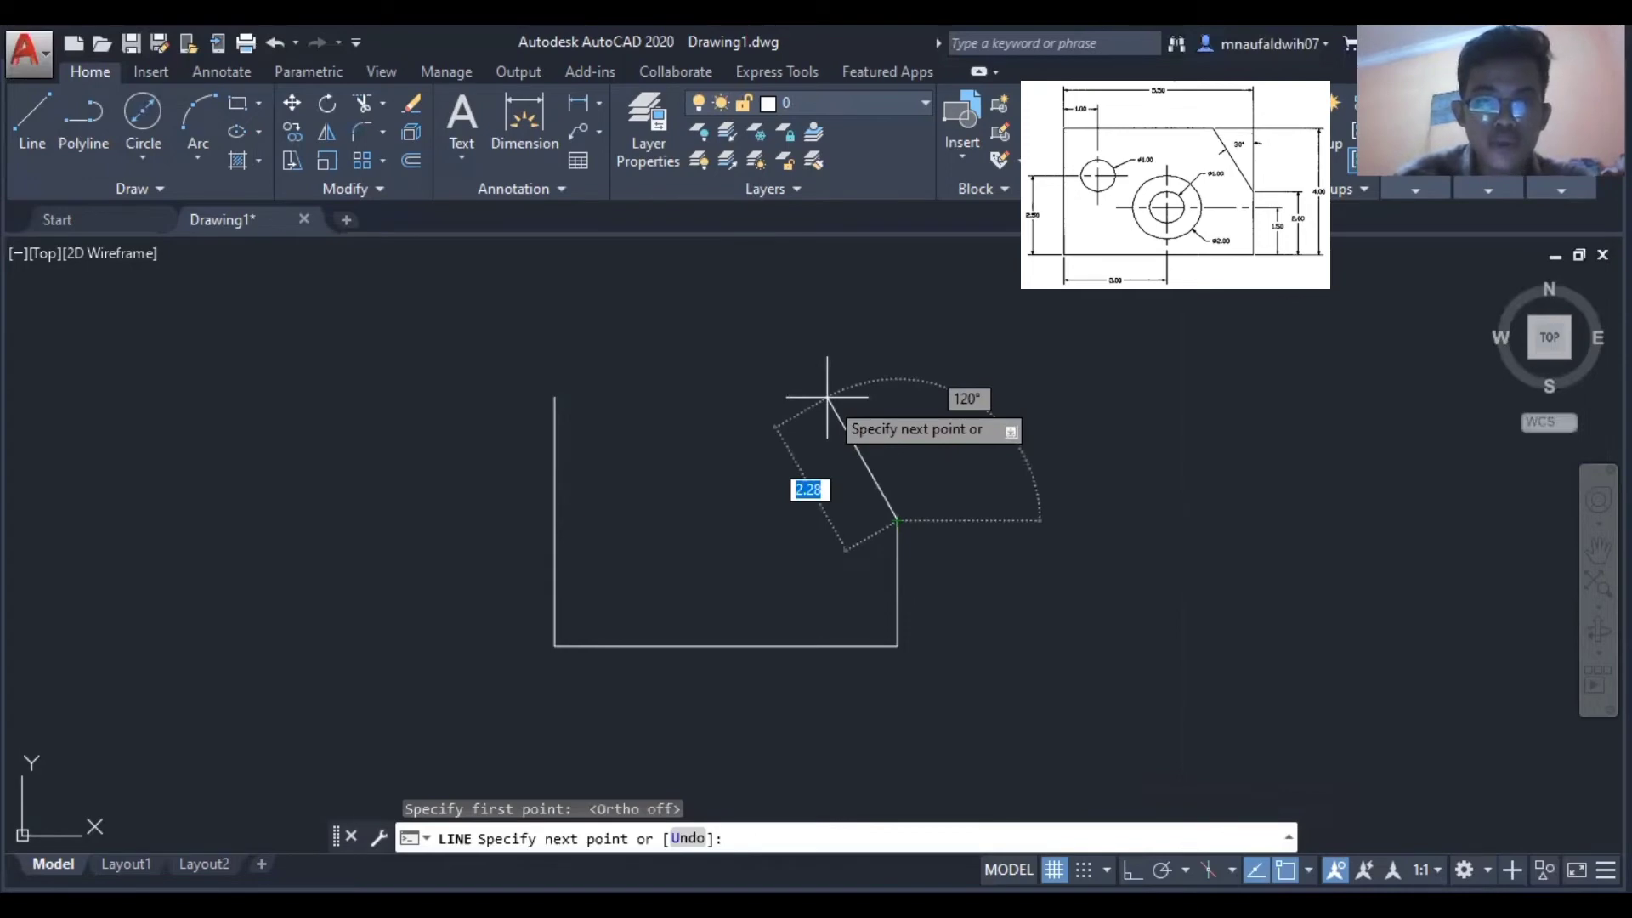
{"action": "left_click", "coordinate": [827, 397]}
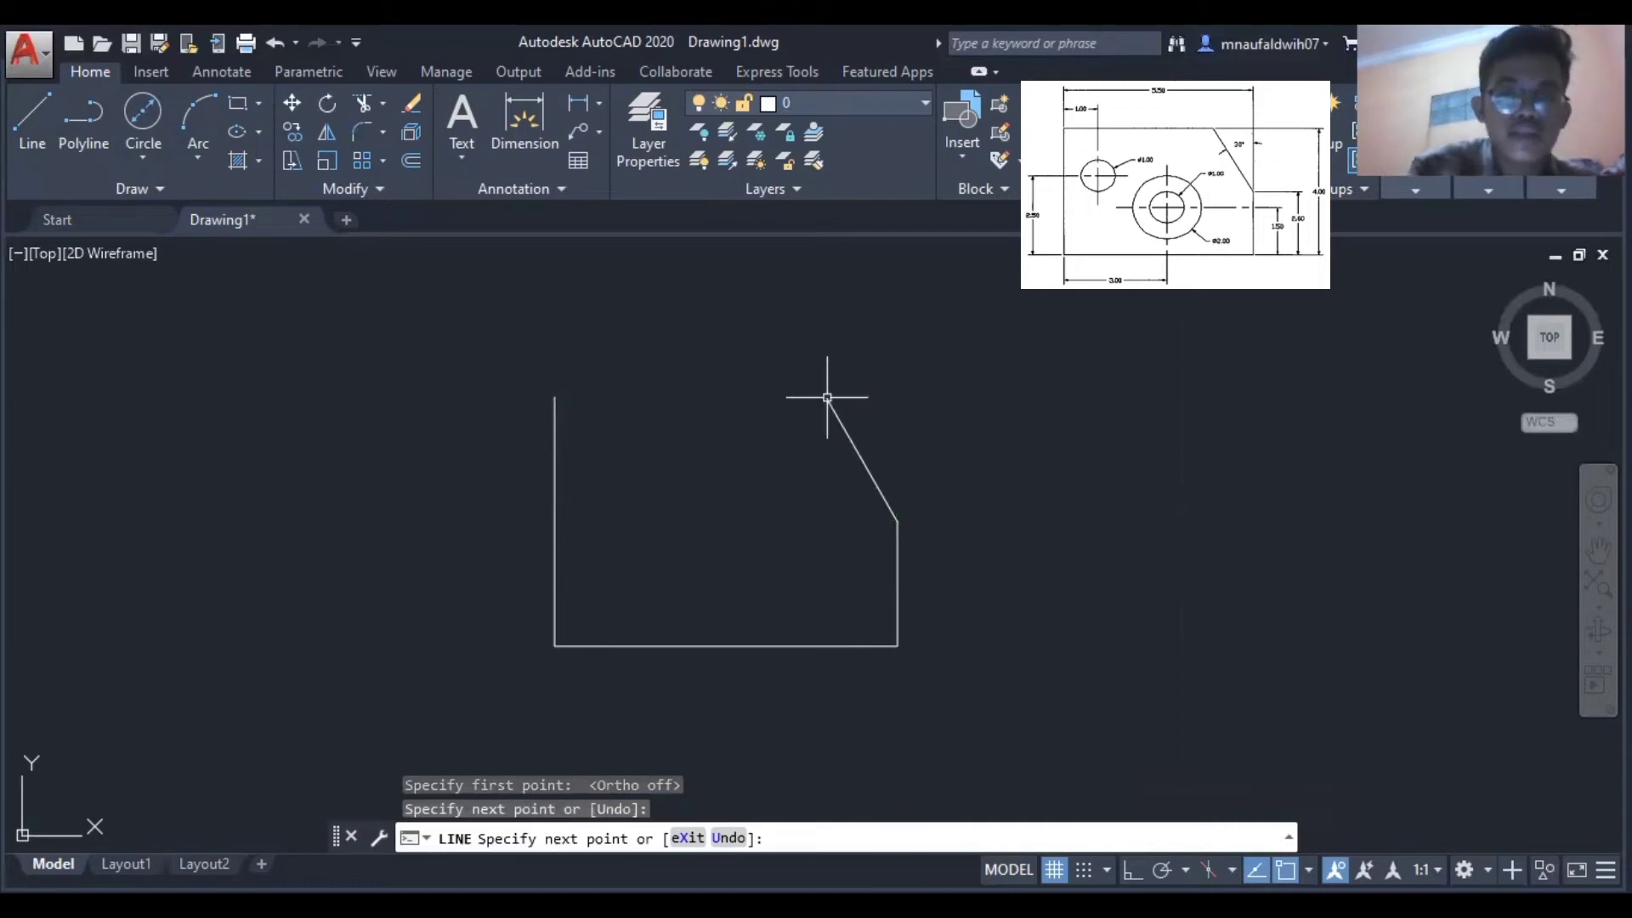
{"action": "key", "text": "Escape"}
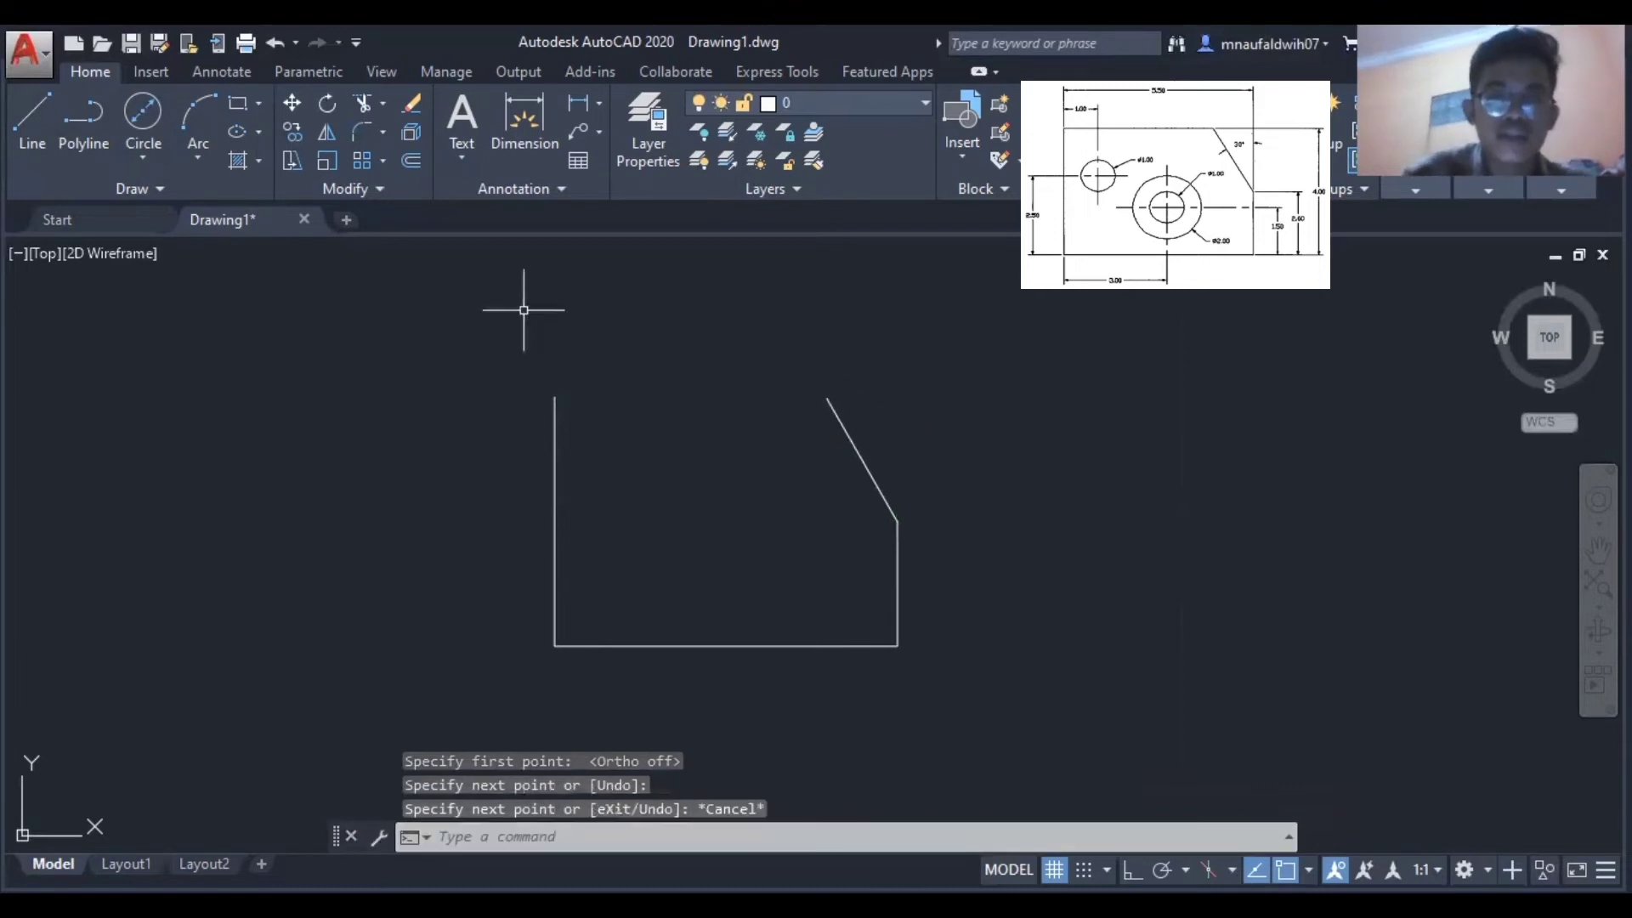
Close the plate outline with a line from the left edge's upper end to the upper end of the angled line.
{"action": "left_click", "coordinate": [36, 109]}
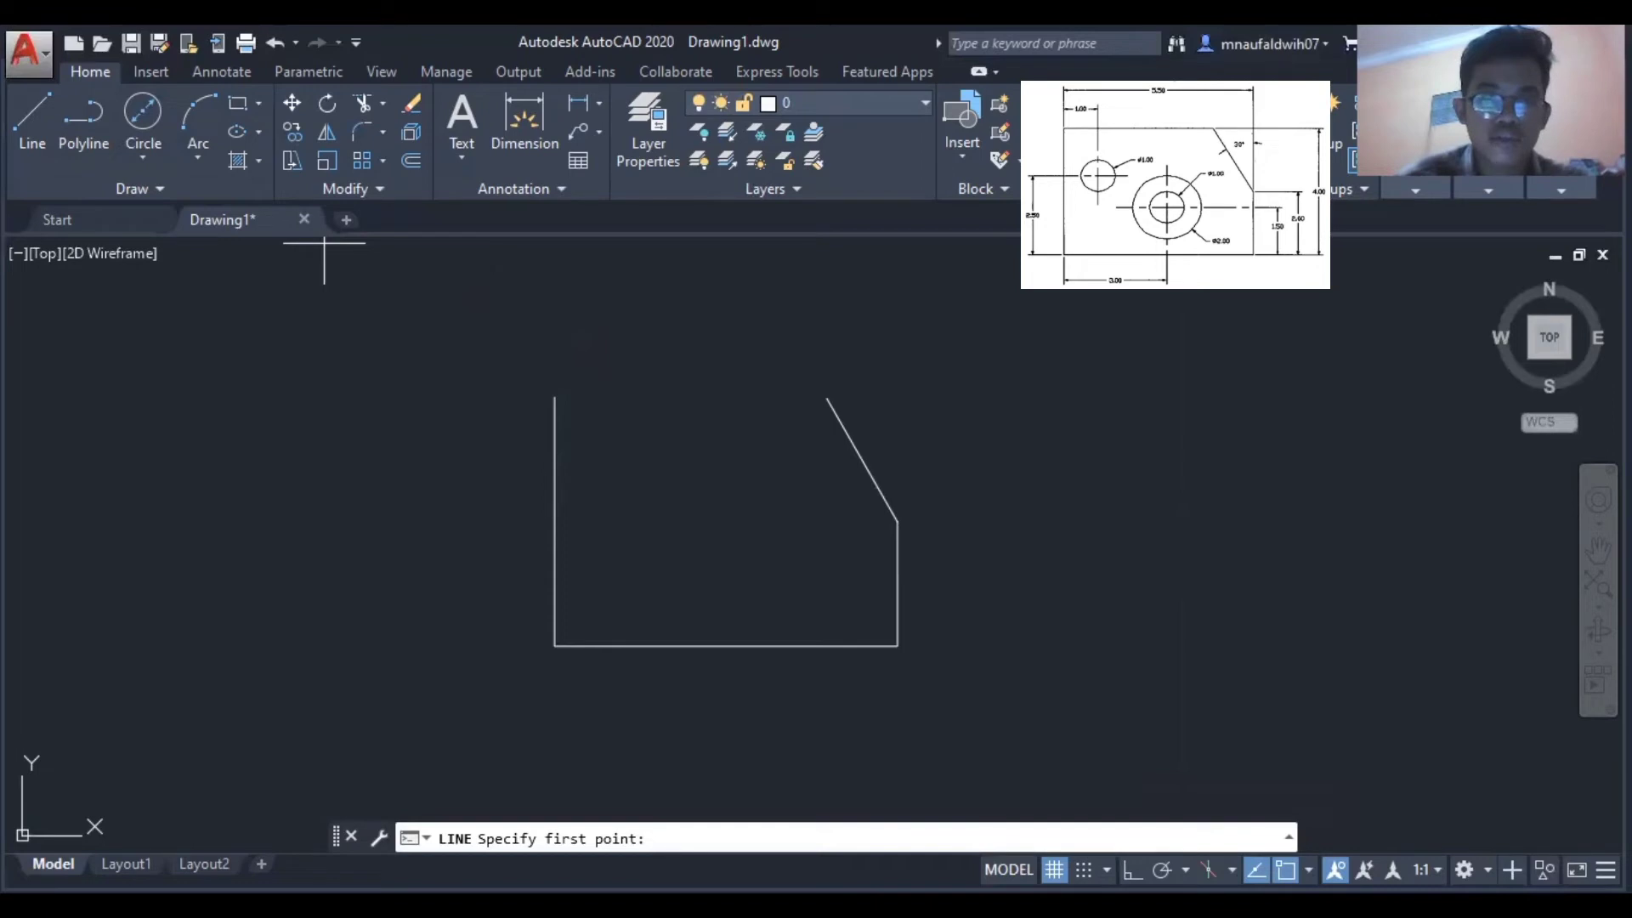
{"action": "left_click", "coordinate": [554, 396]}
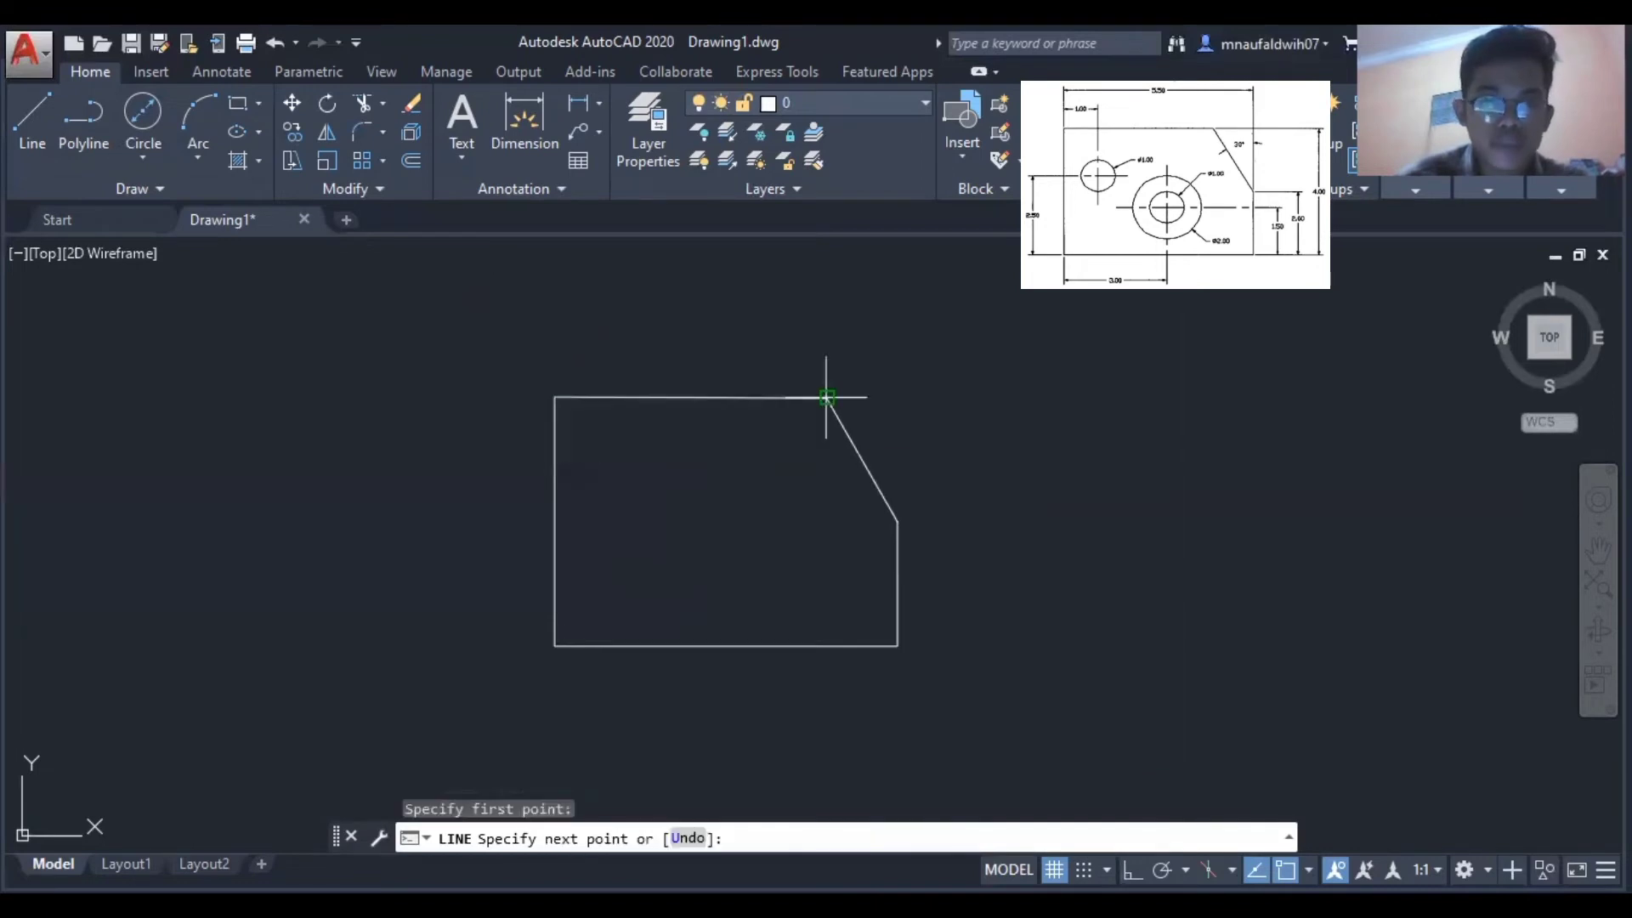
{"action": "left_click", "coordinate": [827, 397]}
{"action": "key", "text": "Escape"}
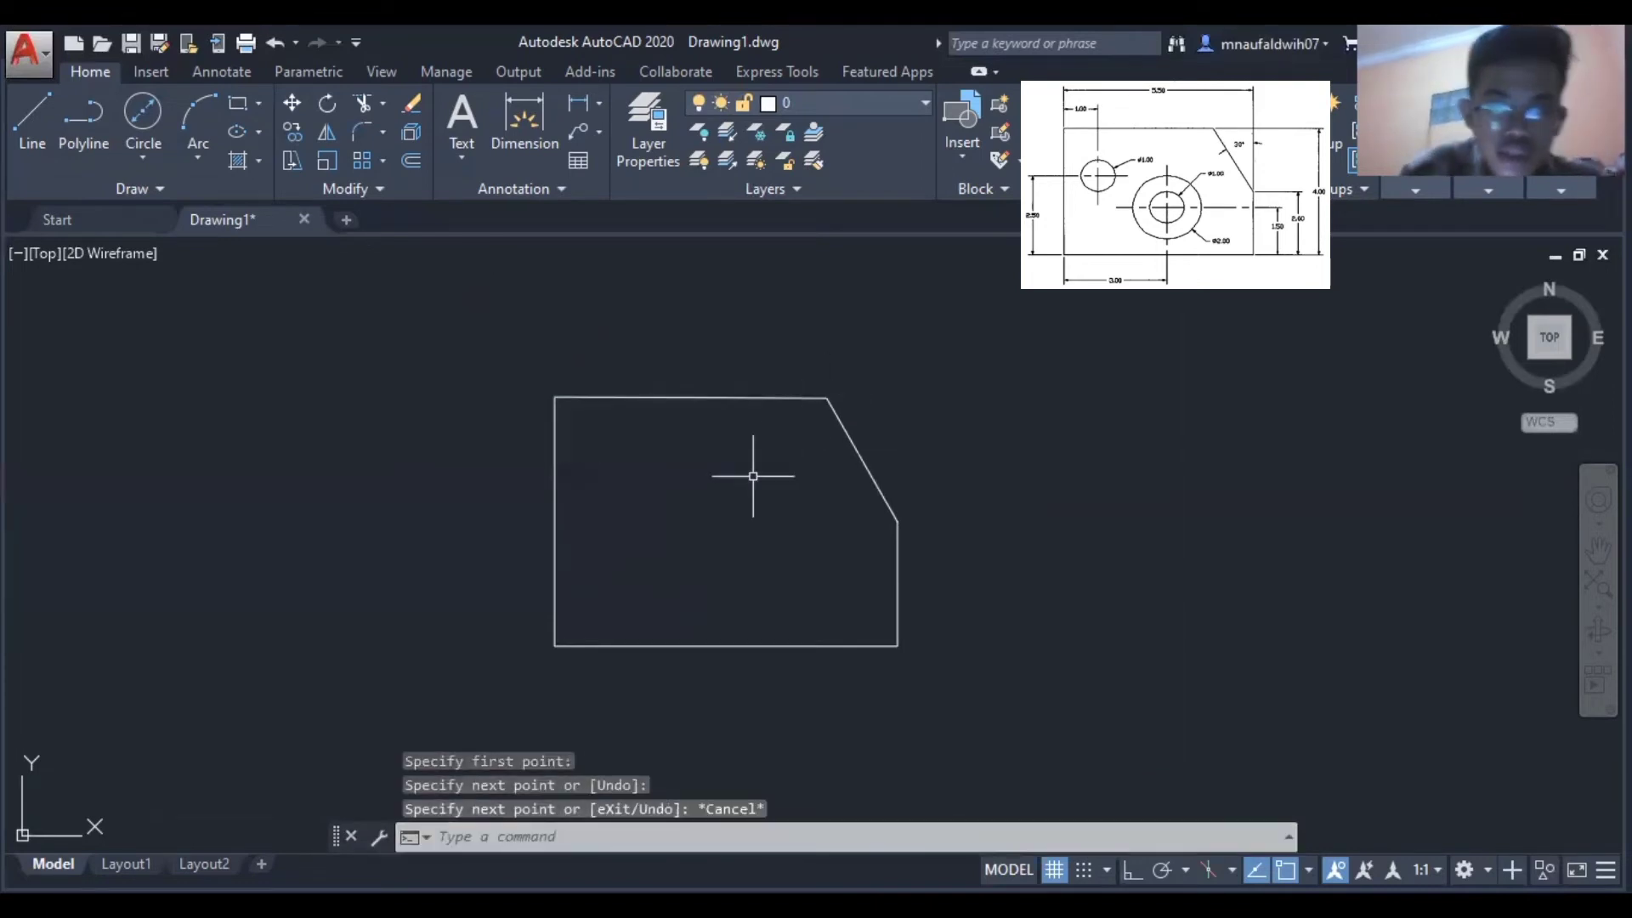
{"action": "scroll", "coordinate": [747, 483], "scroll_direction": "up", "scroll_amount": 2}
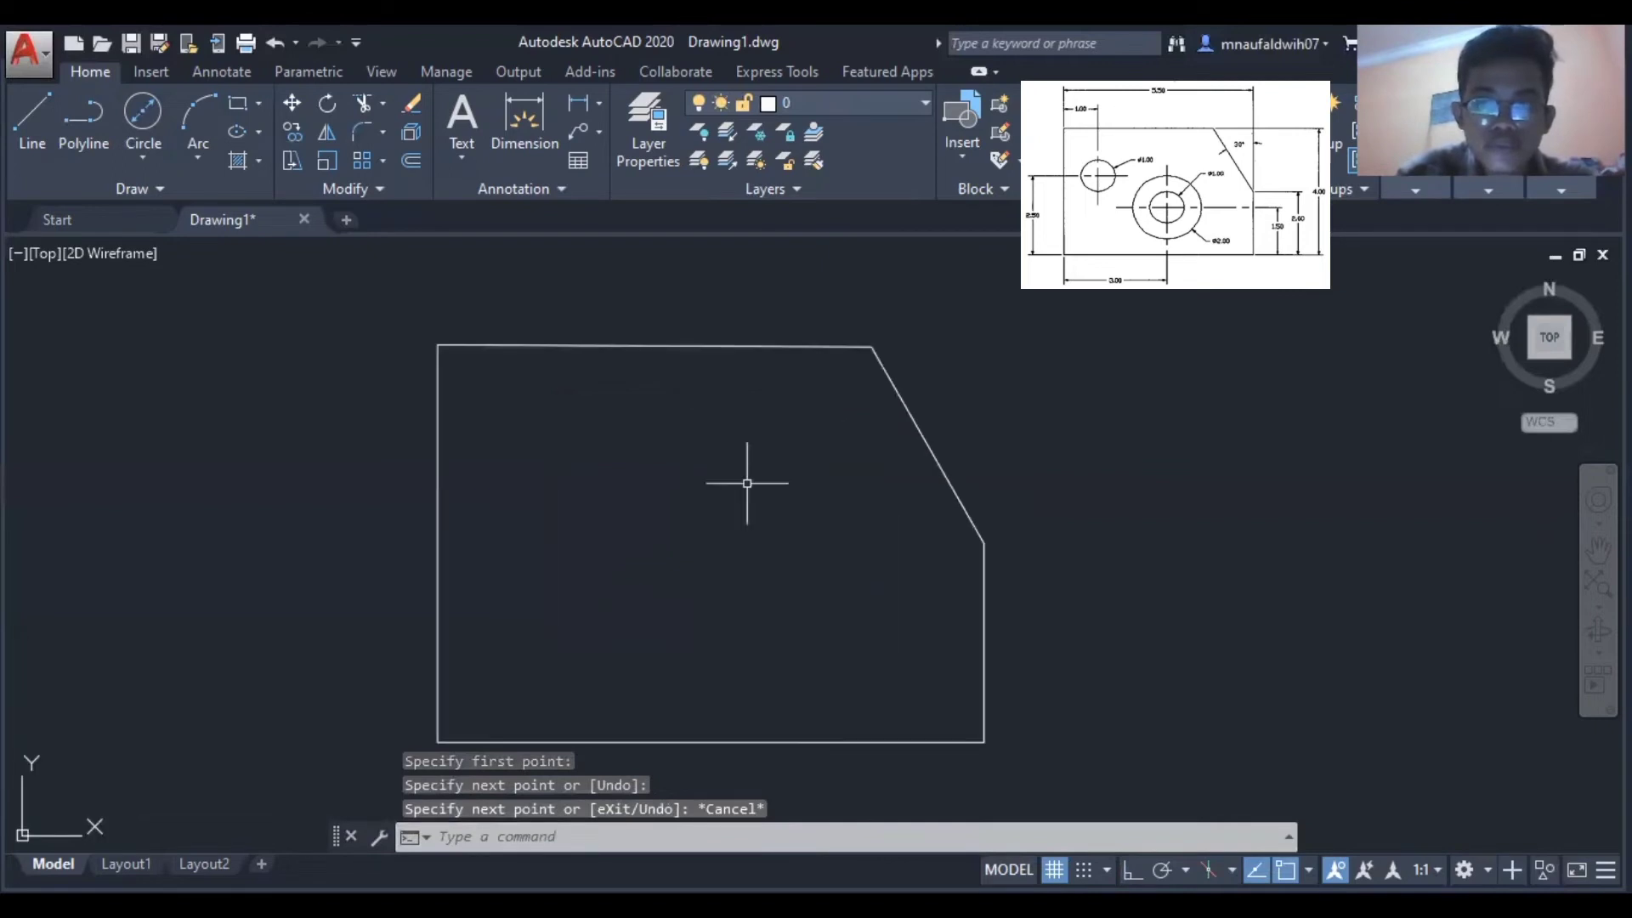